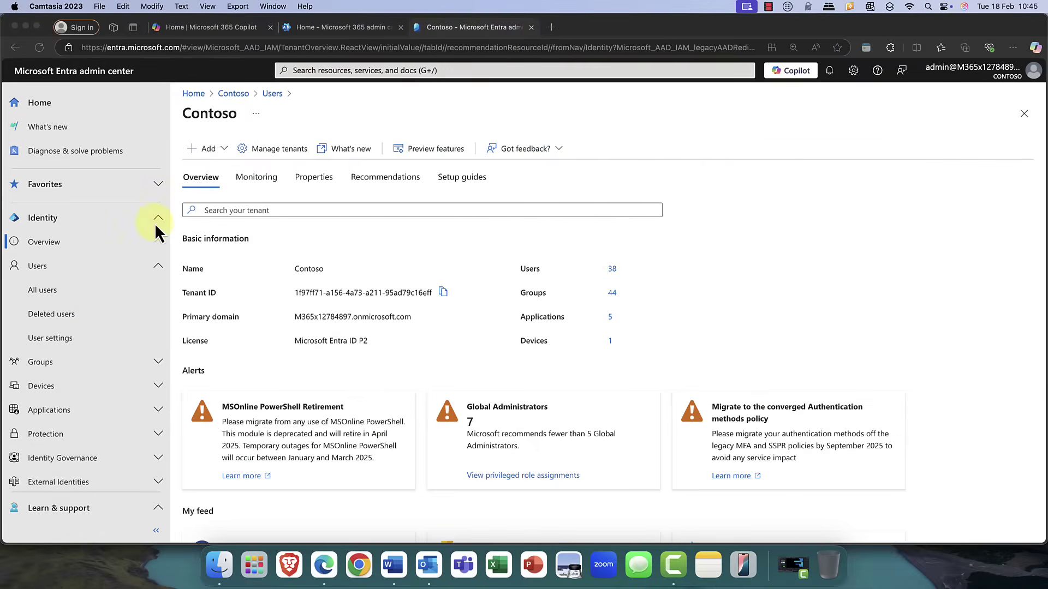
Start a new internal user with principal name EIAEA on the default onmicrosoft.com domain
{"action": "left_click", "coordinate": [33, 267]}
{"action": "left_click", "coordinate": [47, 291]}
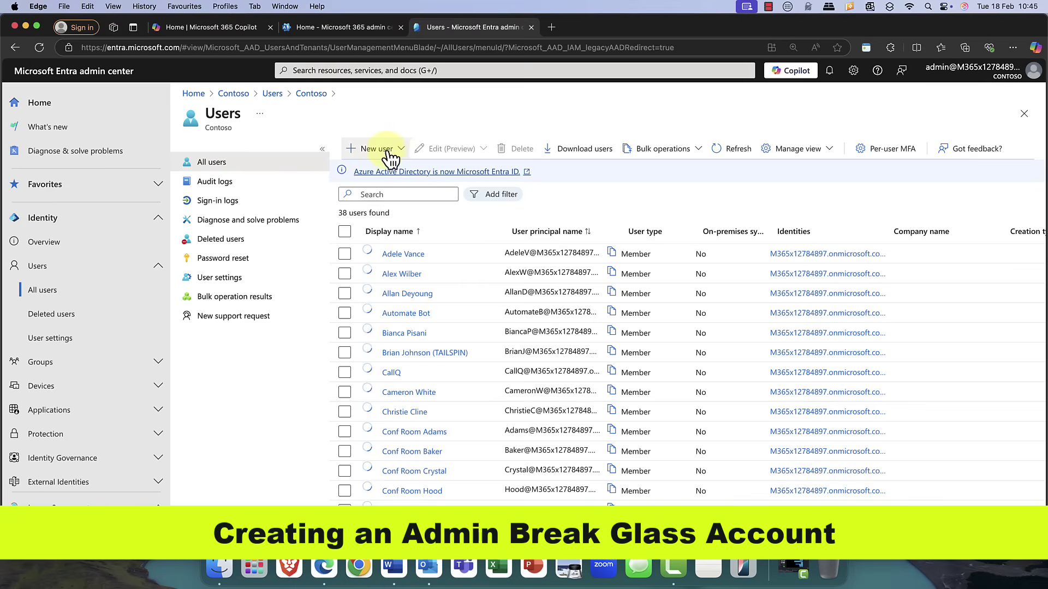
{"action": "left_click", "coordinate": [404, 152]}
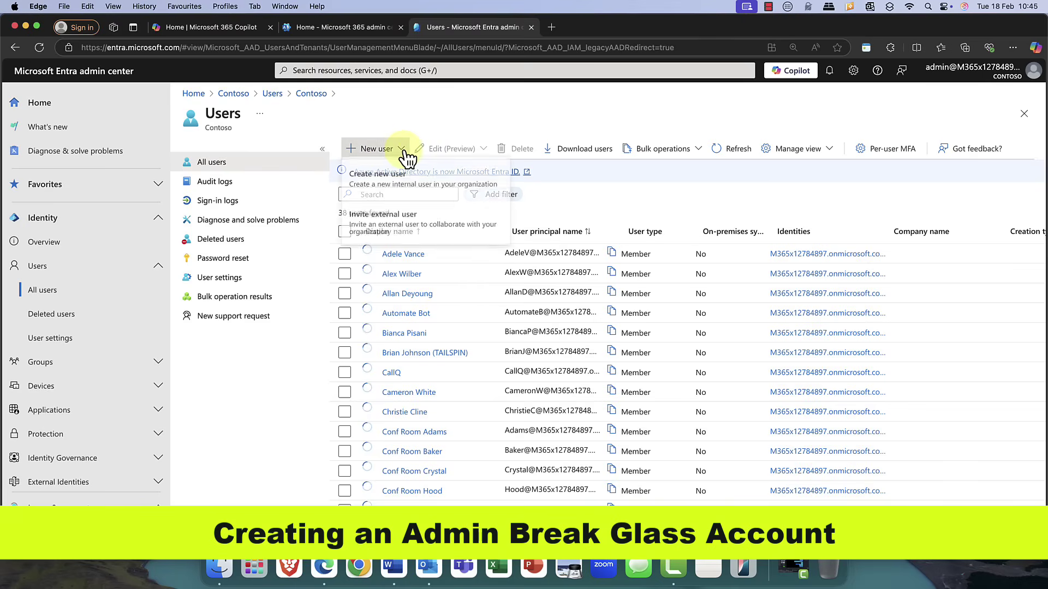
{"action": "left_click", "coordinate": [375, 181]}
{"action": "left_click", "coordinate": [333, 243]}
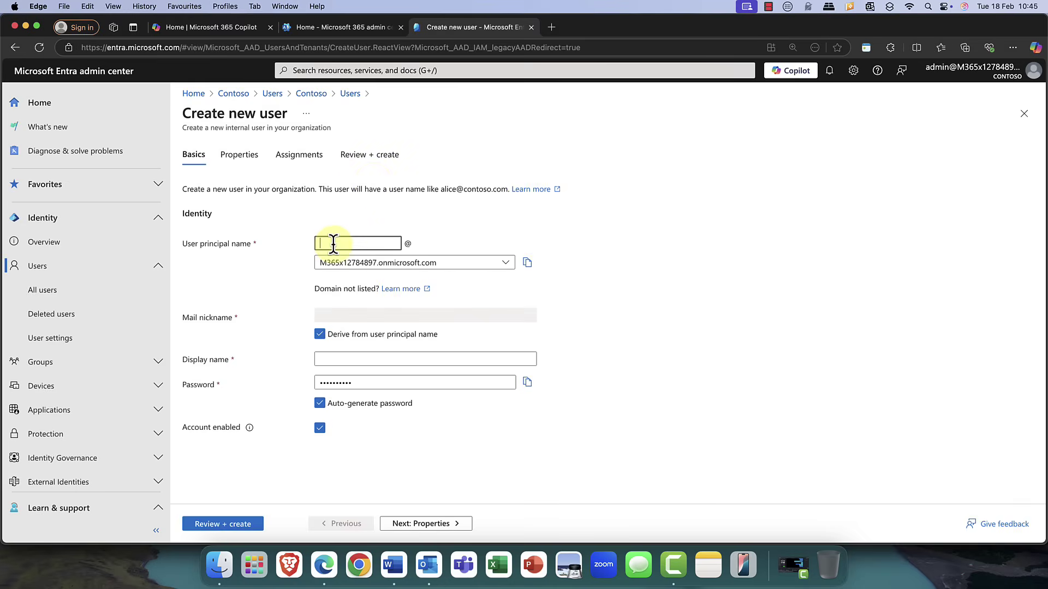
{"action": "type", "text": "EIAEA"}
{"action": "left_click_drag", "start_coordinate": [397, 269], "coordinate": [378, 262]}
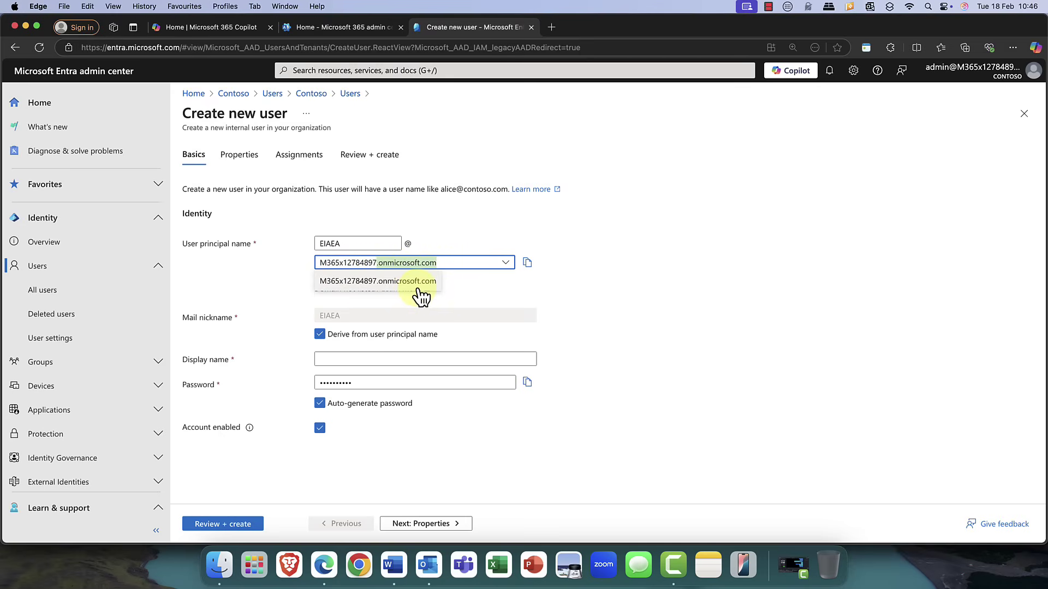
{"action": "left_click", "coordinate": [463, 286]}
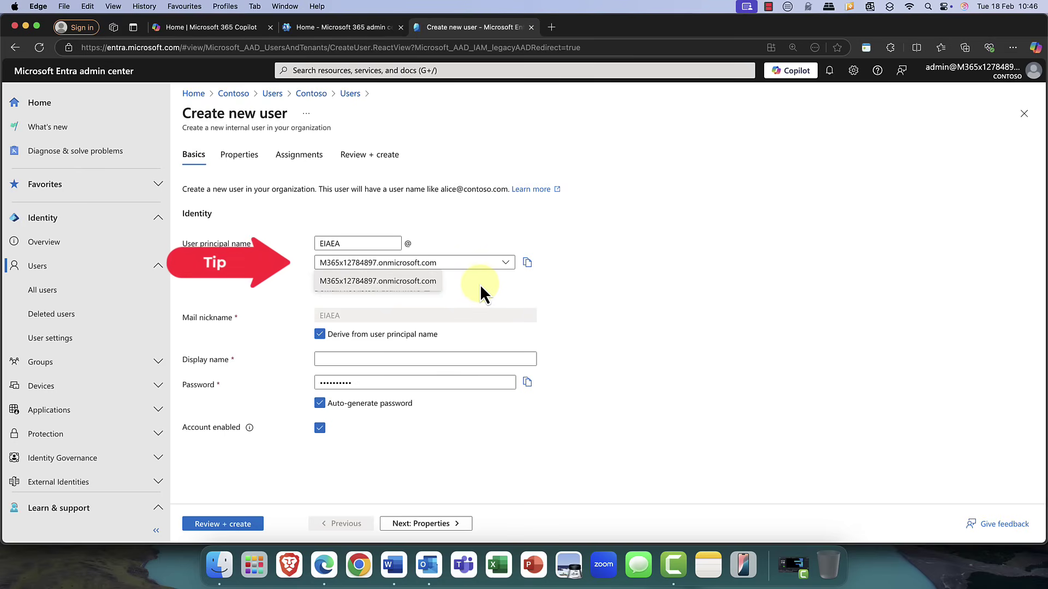
Set the display name to EIAEA and replace the auto-generated password with a pasted custom one
{"action": "left_click", "coordinate": [344, 359]}
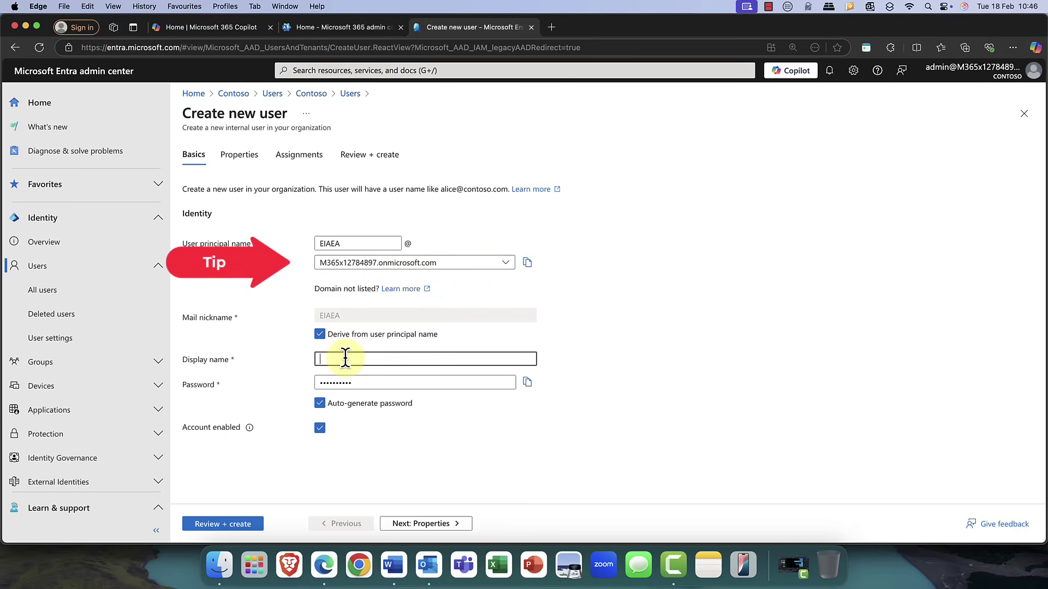
{"action": "type", "text": "EIAEA"}
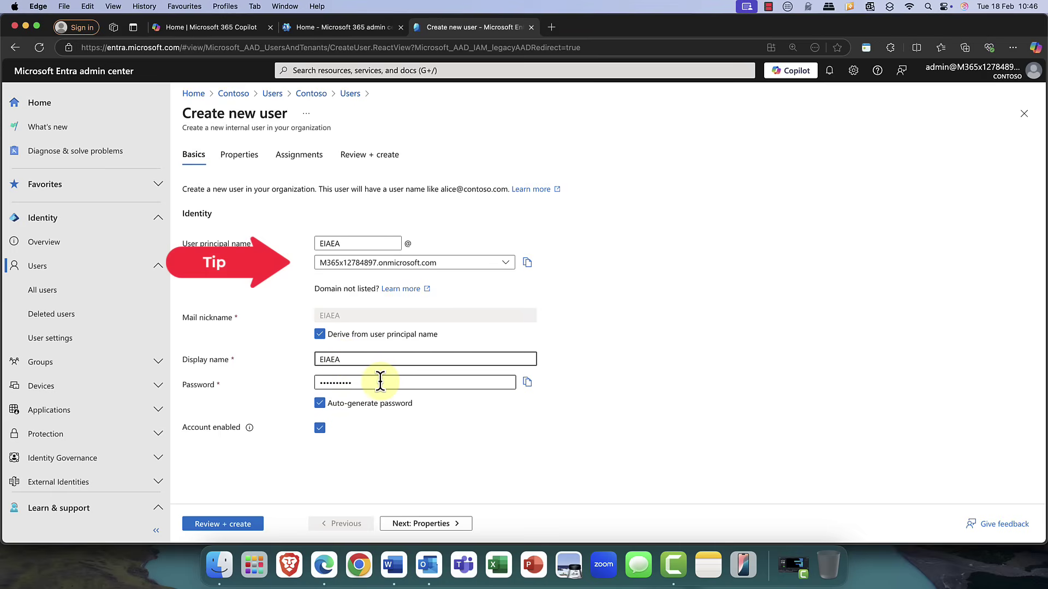
{"action": "double_click", "coordinate": [347, 382]}
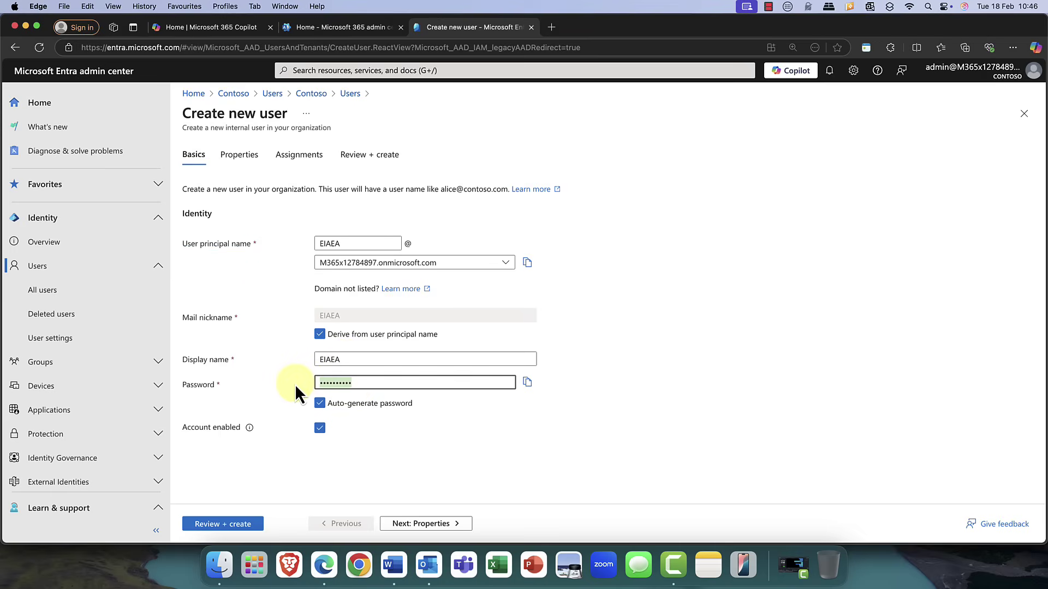
{"action": "left_click", "coordinate": [319, 403]}
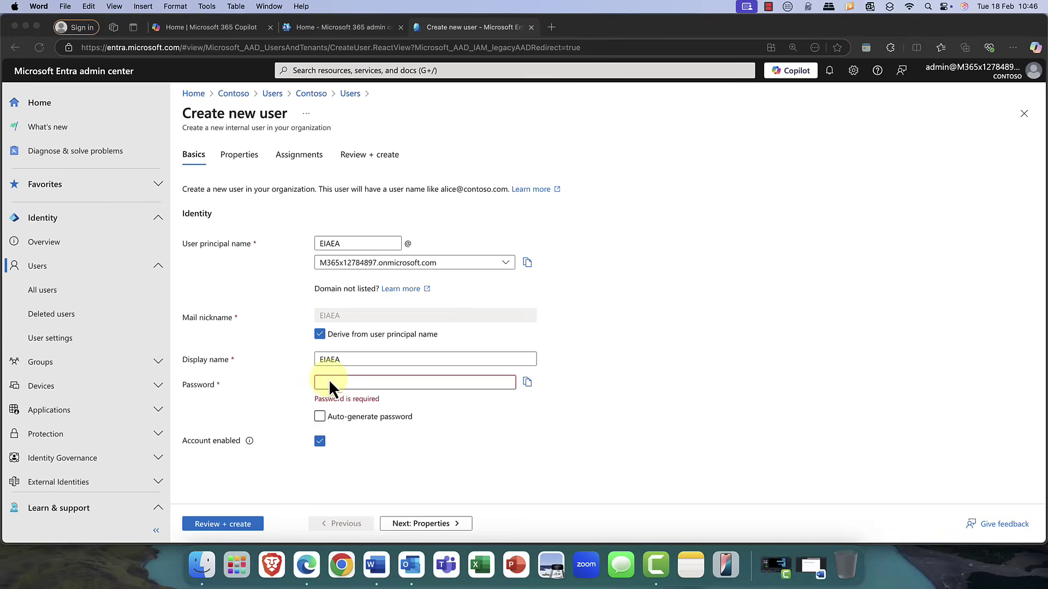
{"action": "left_click", "coordinate": [328, 382]}
{"action": "right_click", "coordinate": [329, 382]}
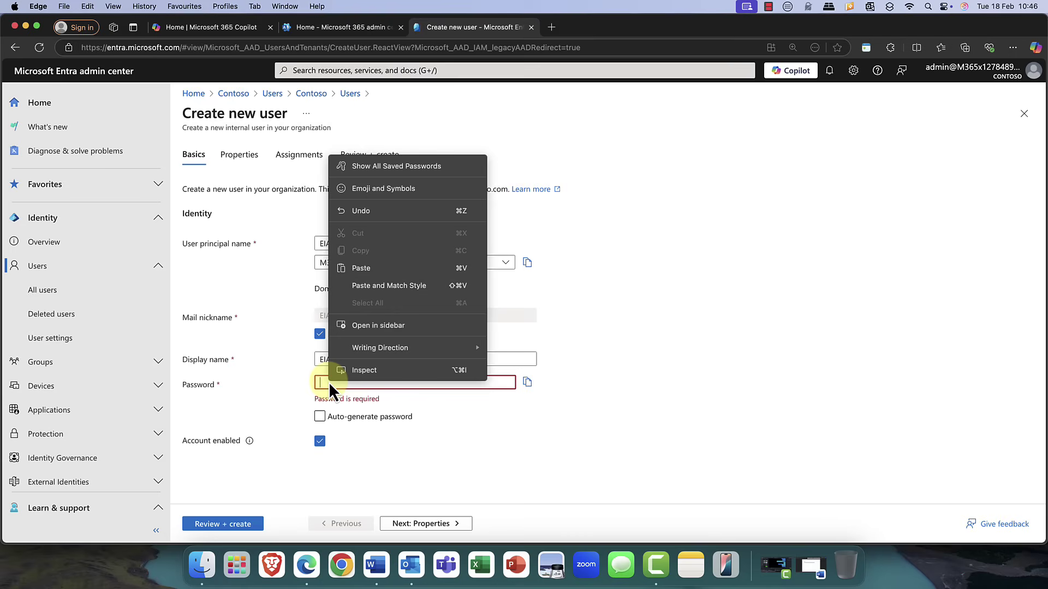
{"action": "left_click", "coordinate": [345, 268]}
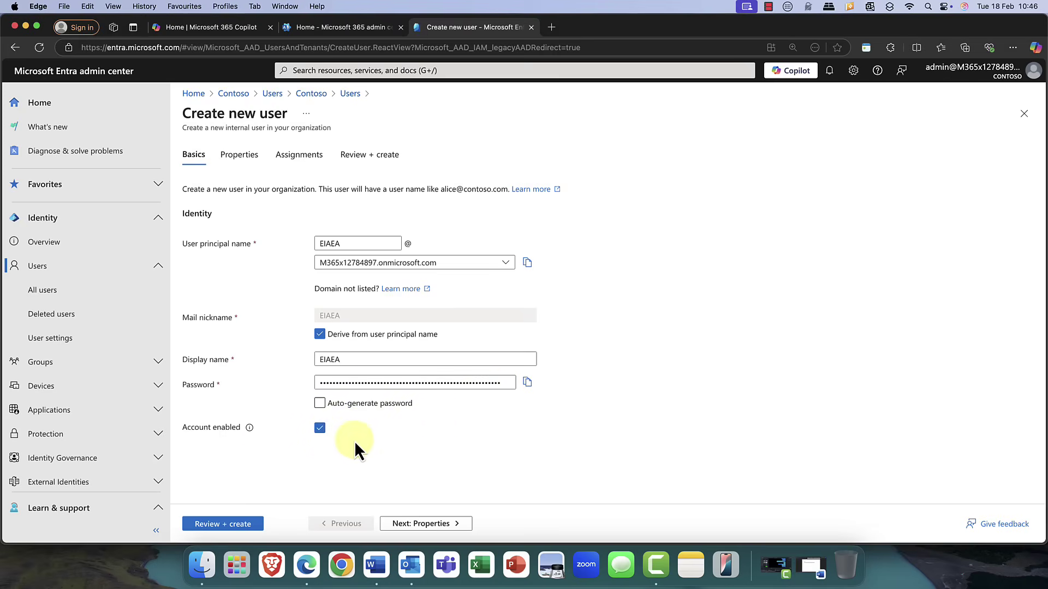
On the Properties page, set Usage location to United Kingdom, then continue to Assignments
{"action": "left_click", "coordinate": [443, 528]}
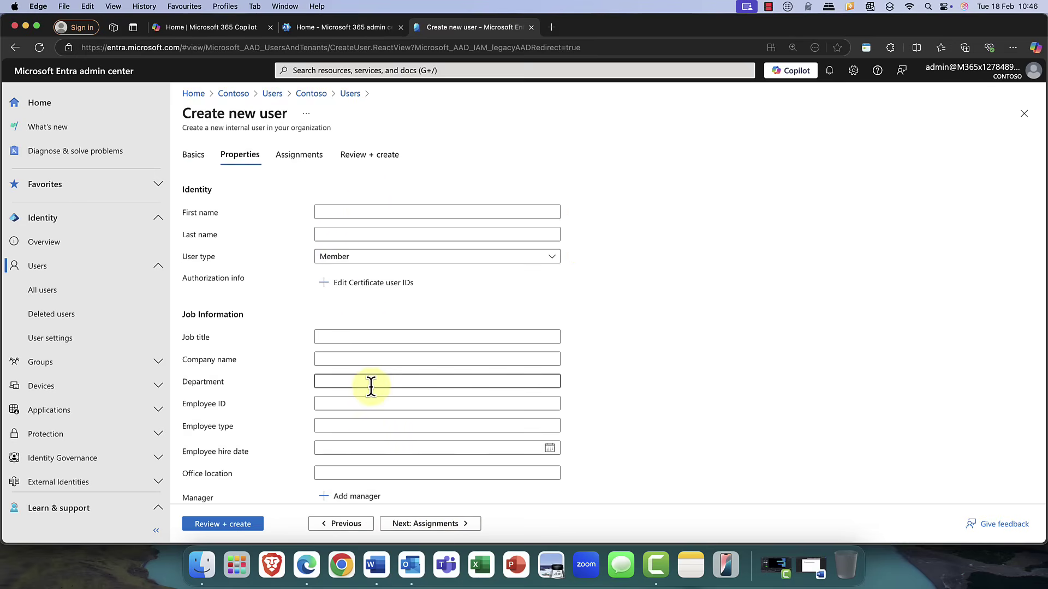
{"action": "scroll", "coordinate": [371, 388], "scroll_direction": "down", "scroll_amount": 5}
{"action": "scroll", "coordinate": [372, 387], "scroll_direction": "down", "scroll_amount": 3}
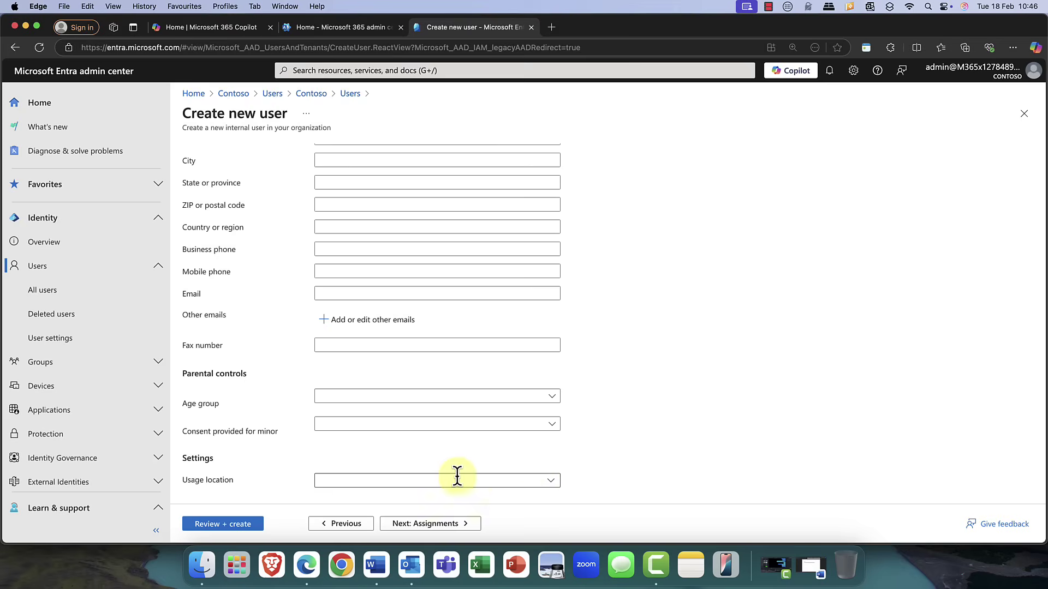
{"action": "left_click", "coordinate": [552, 486]}
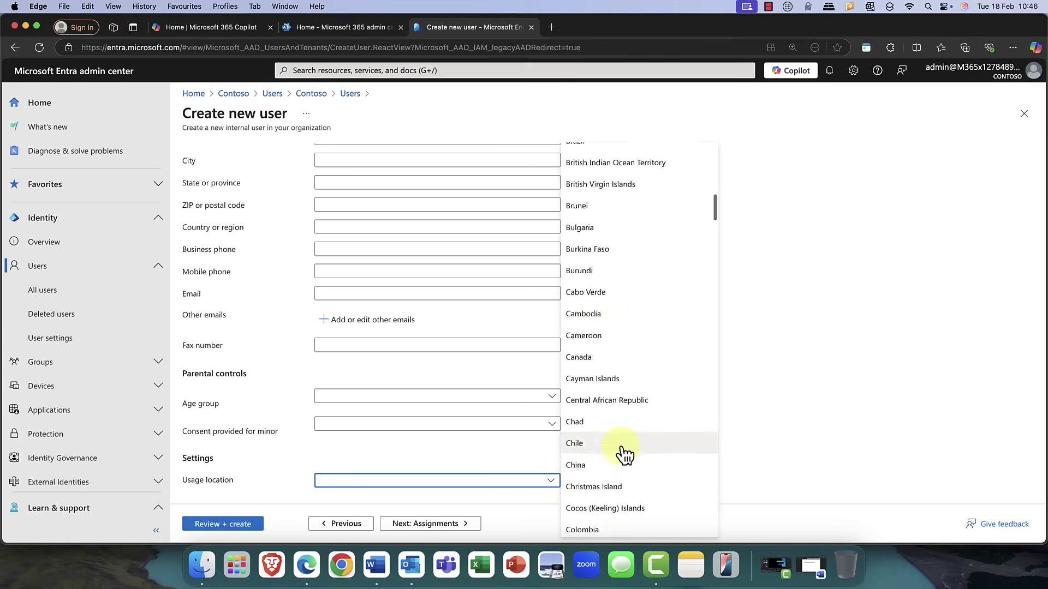
{"action": "scroll", "coordinate": [624, 455], "scroll_direction": "down", "scroll_amount": 20}
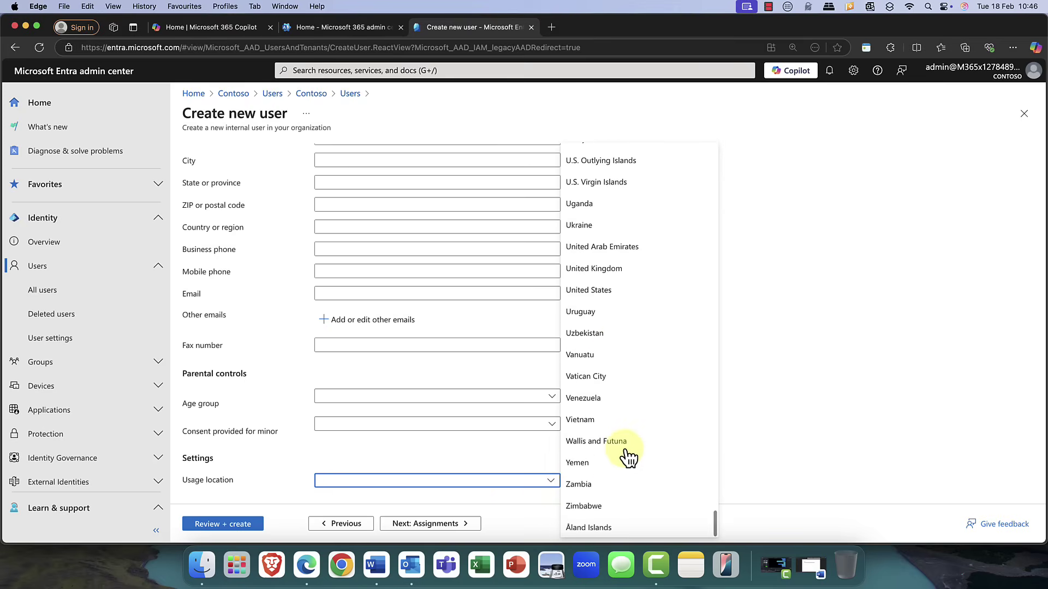
{"action": "left_click", "coordinate": [593, 270]}
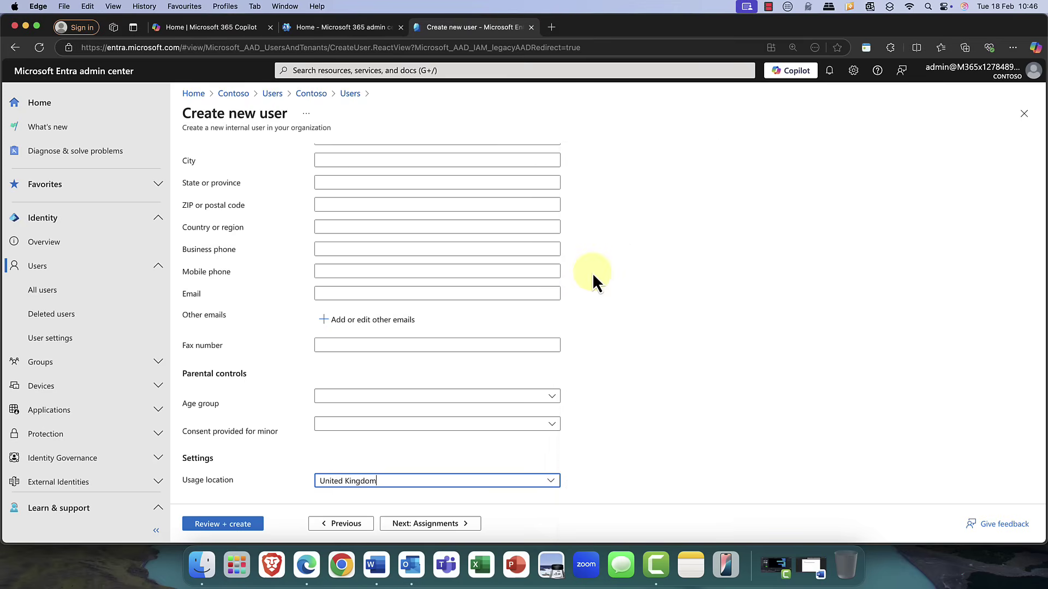
{"action": "left_click", "coordinate": [451, 525]}
Assign the Global Administrator role and create the EIAEA user account
{"action": "left_click", "coordinate": [309, 210]}
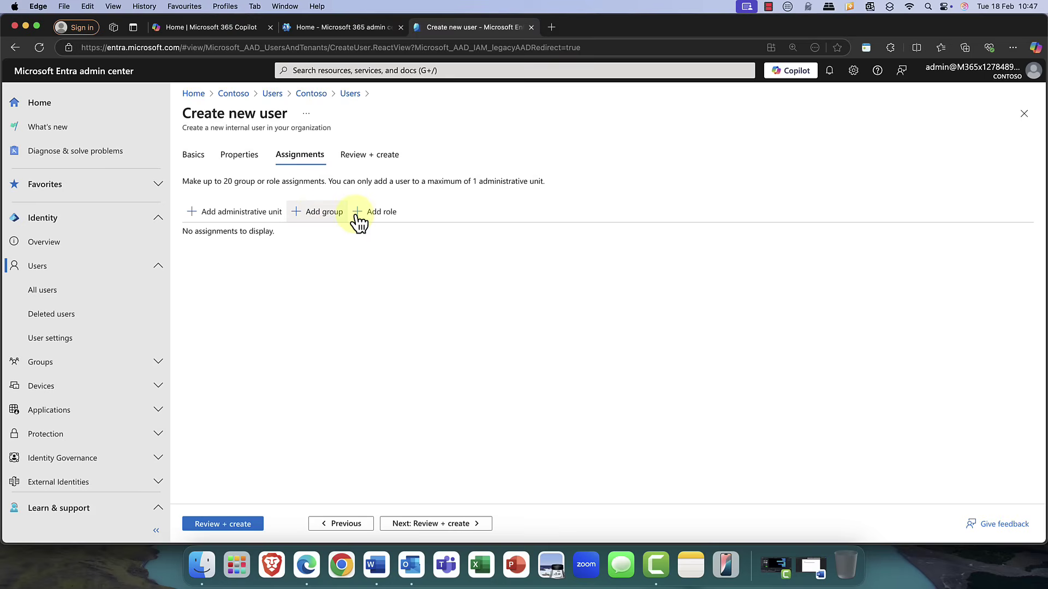
{"action": "left_click", "coordinate": [397, 222]}
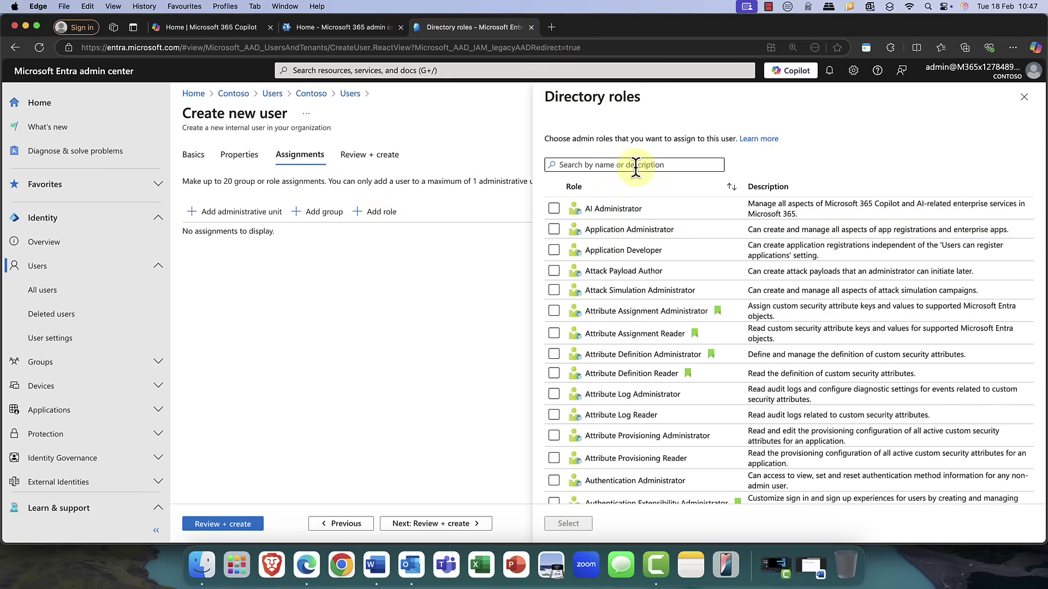
{"action": "scroll", "coordinate": [630, 235], "scroll_direction": "down", "scroll_amount": 15}
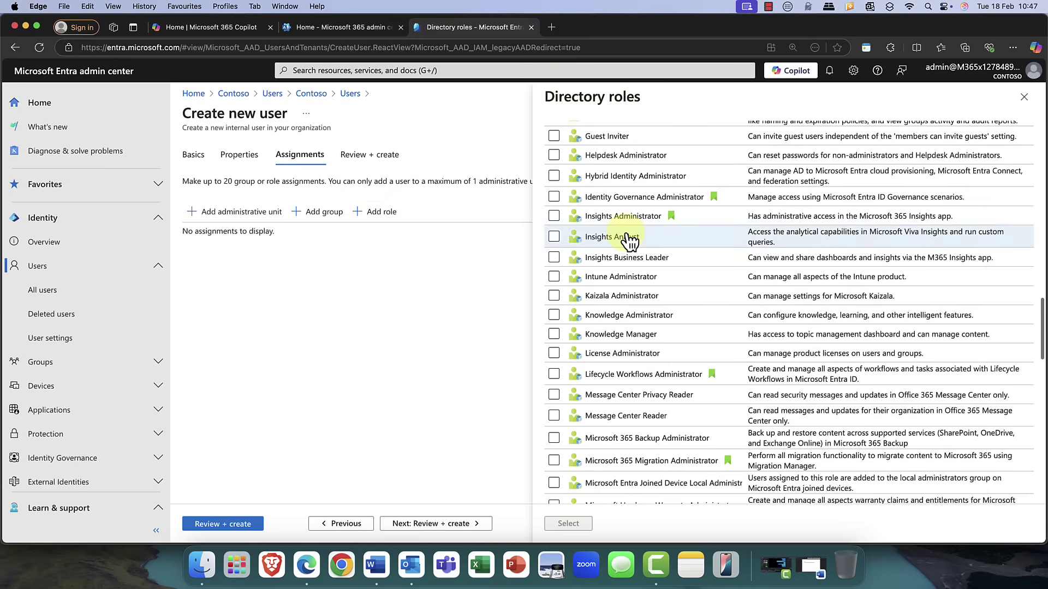
{"action": "scroll", "coordinate": [630, 238], "scroll_direction": "up", "scroll_amount": 4}
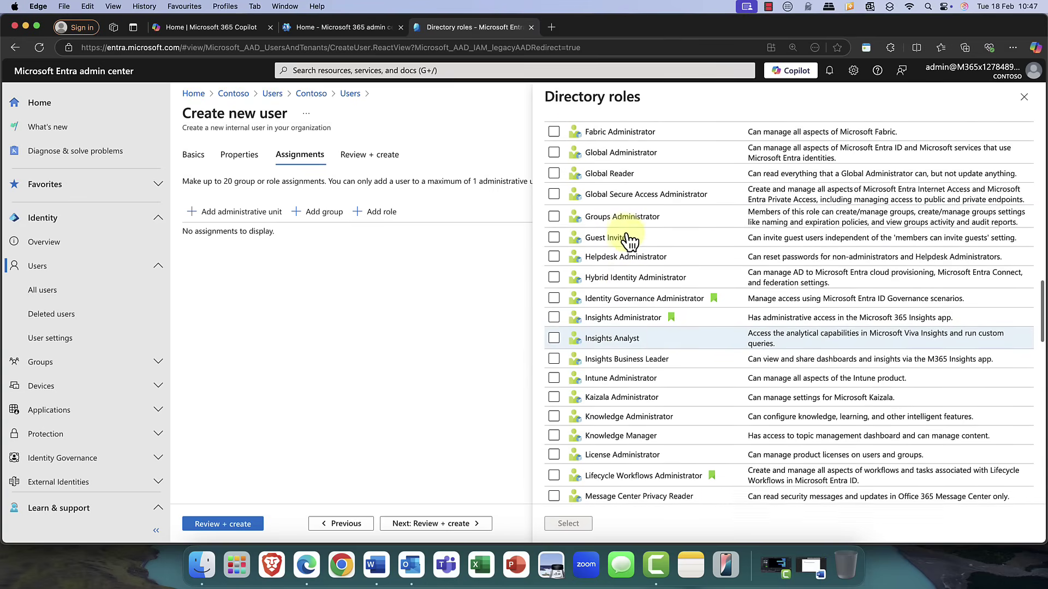
{"action": "scroll", "coordinate": [600, 241], "scroll_direction": "up", "scroll_amount": 3}
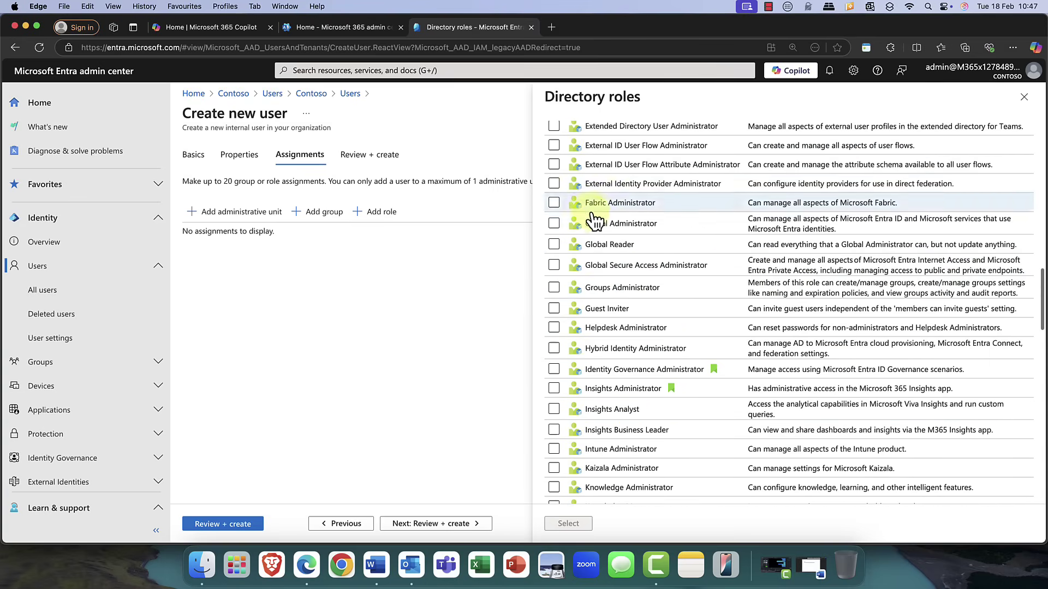
{"action": "left_click", "coordinate": [555, 224]}
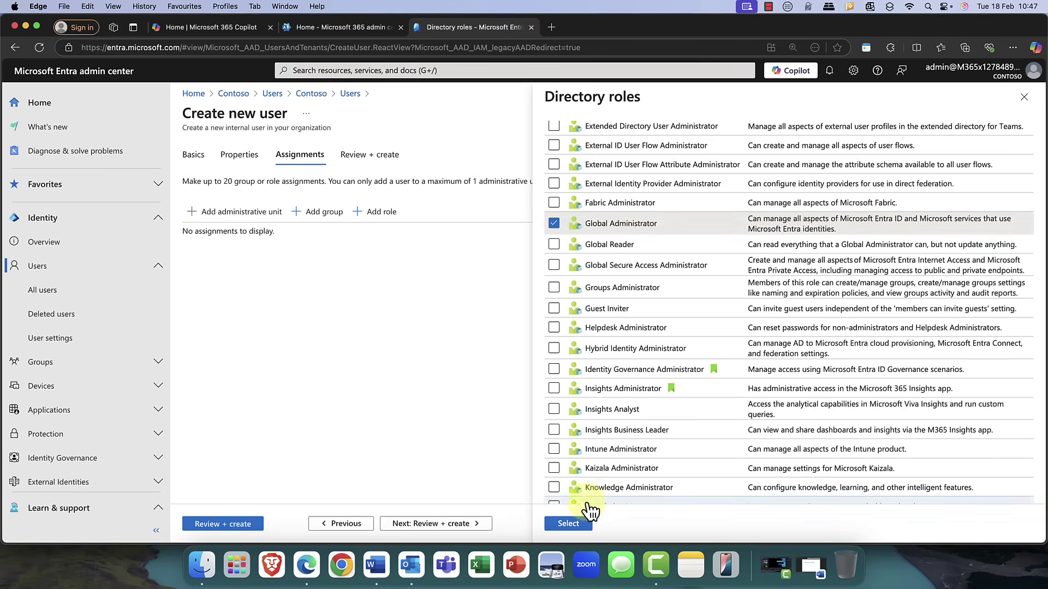
{"action": "left_click", "coordinate": [568, 525]}
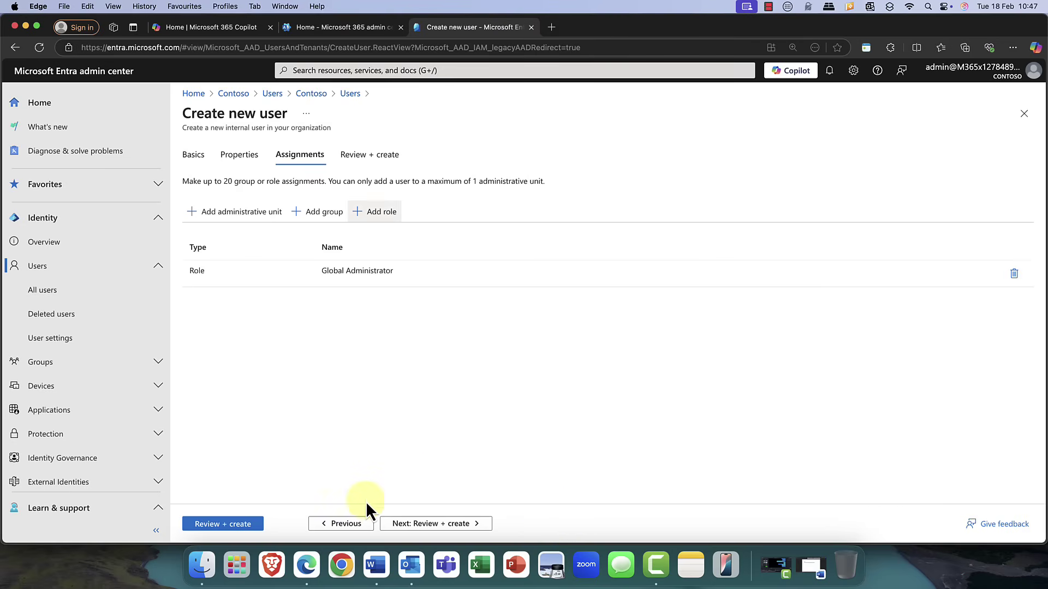
{"action": "left_click", "coordinate": [433, 525]}
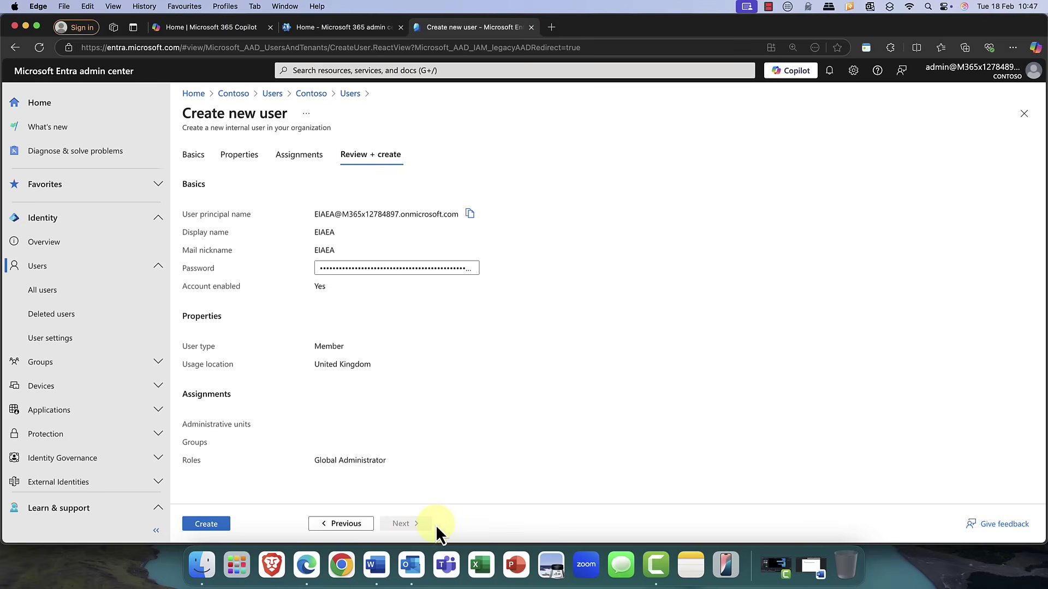
{"action": "left_click", "coordinate": [199, 525]}
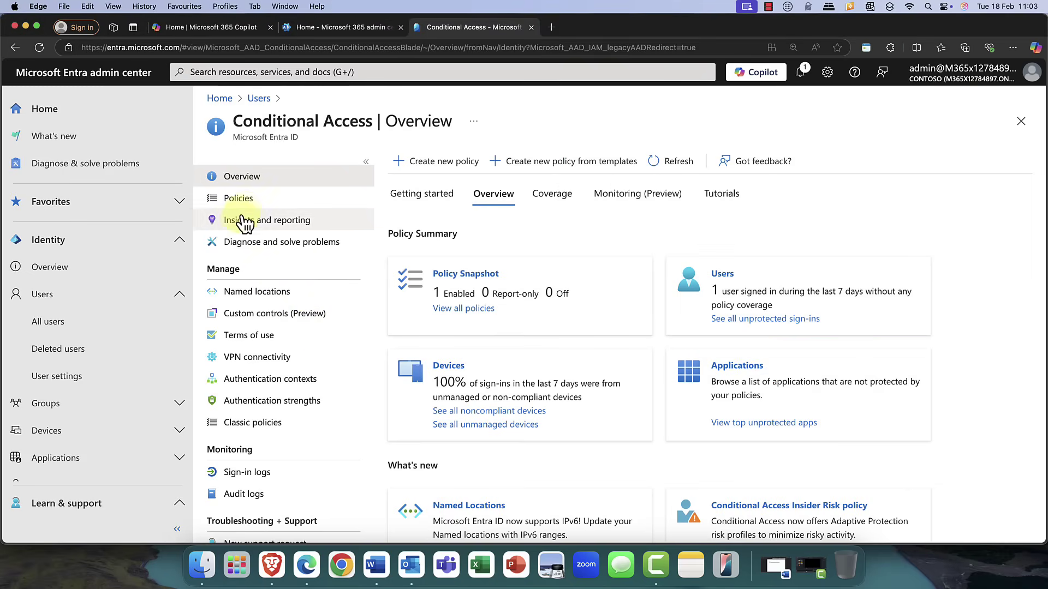
Open the partners and vendors MFA policy and view its 2 excluded users
{"action": "left_click", "coordinate": [251, 203]}
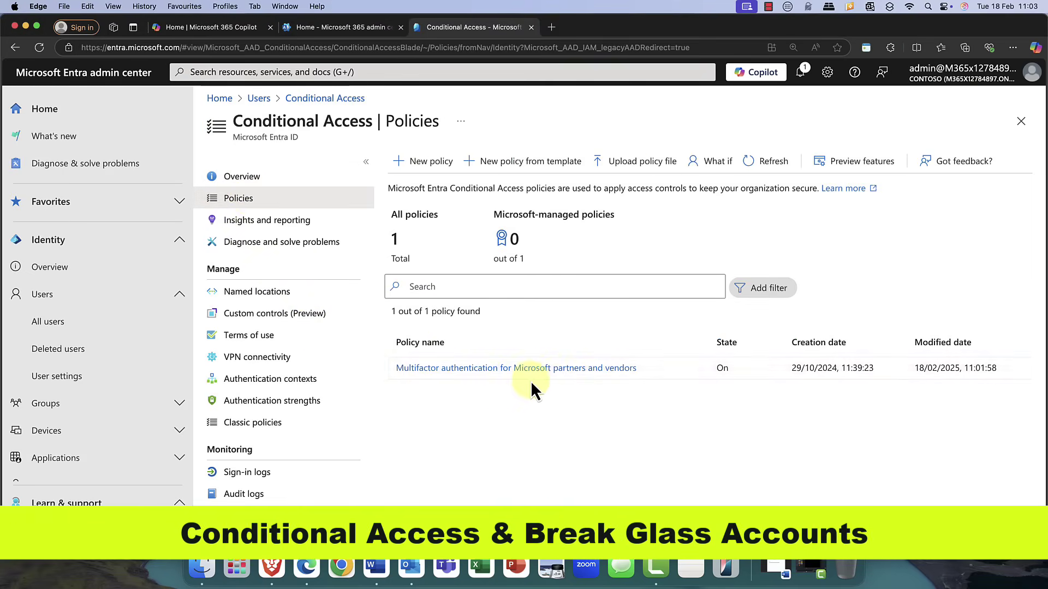
{"action": "left_click", "coordinate": [431, 369]}
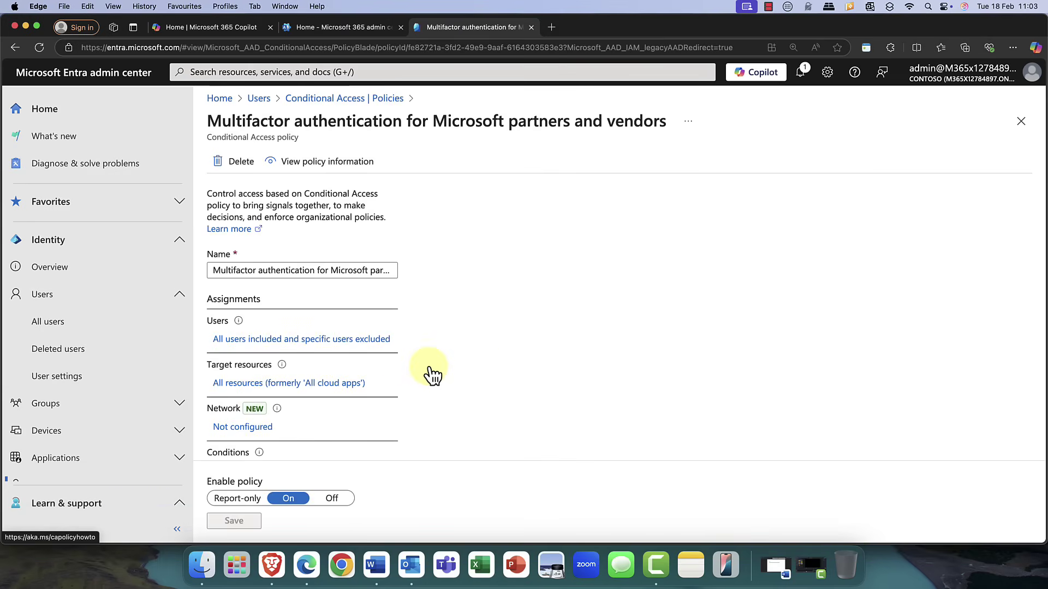
{"action": "left_click", "coordinate": [267, 341]}
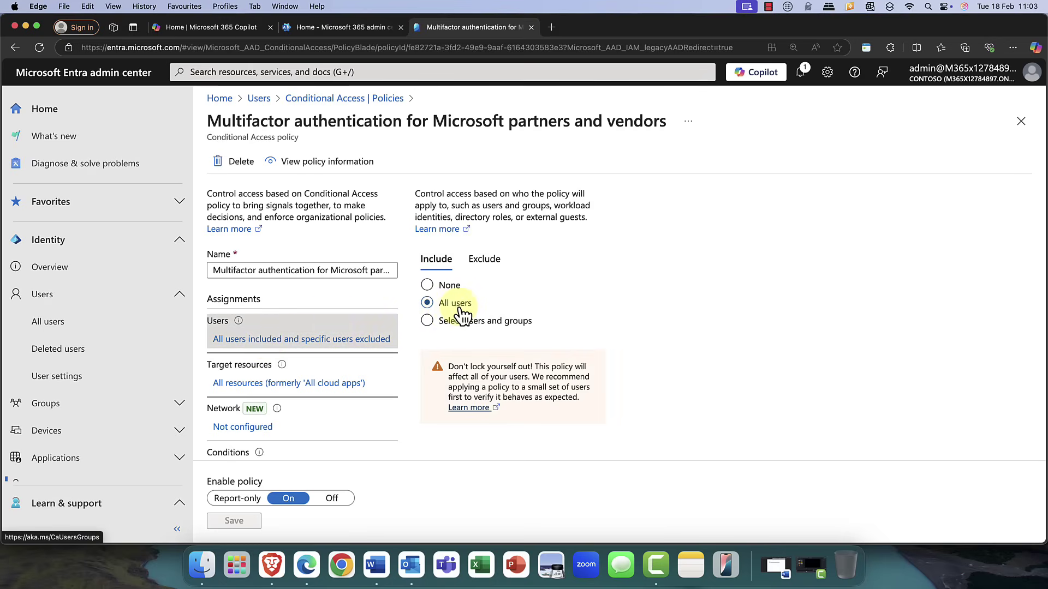
{"action": "left_click", "coordinate": [486, 261]}
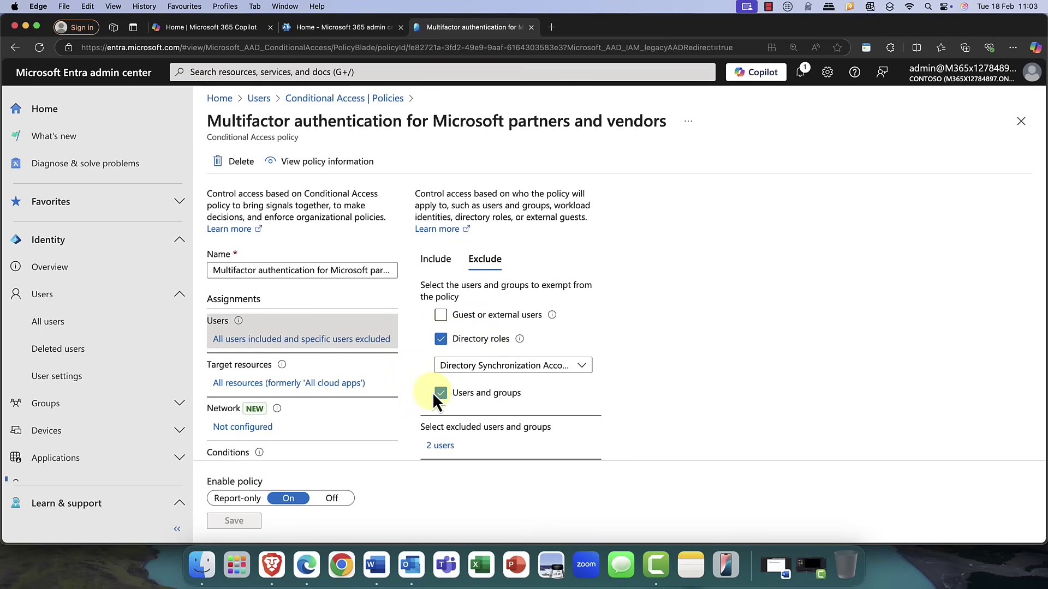
Add the EIAEA account to the policy's excluded users, bringing the exclusions to 3
{"action": "left_click", "coordinate": [440, 445]}
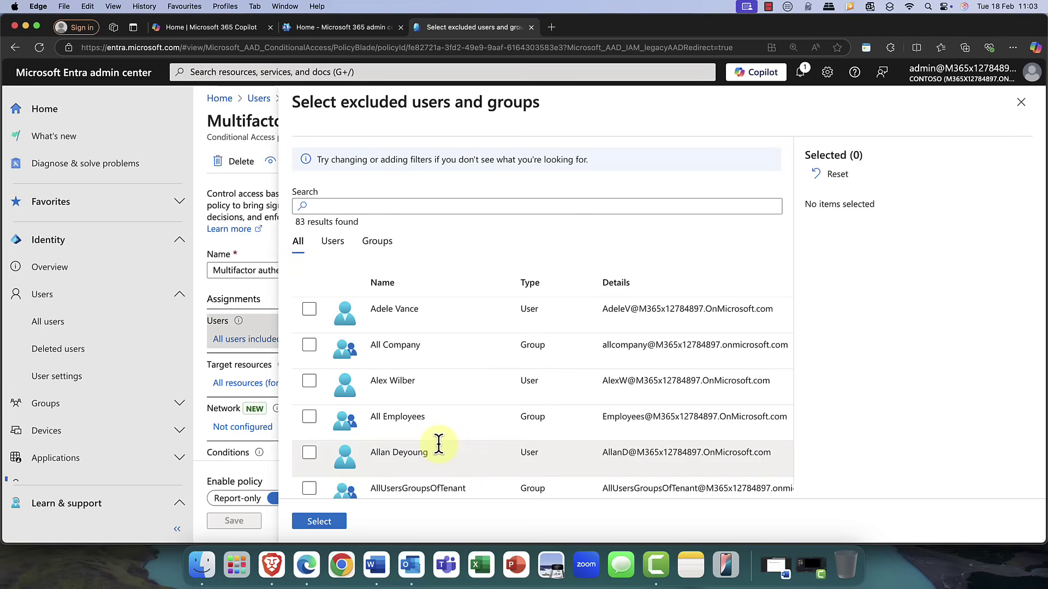
{"action": "scroll", "coordinate": [412, 423], "scroll_direction": "down", "scroll_amount": 8}
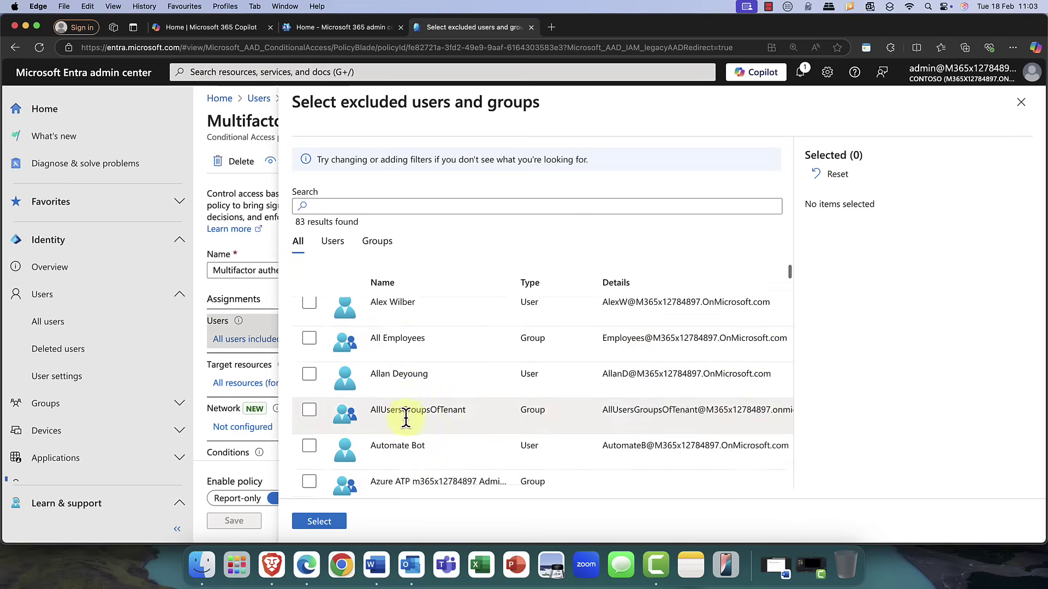
{"action": "scroll", "coordinate": [407, 418], "scroll_direction": "down", "scroll_amount": 5}
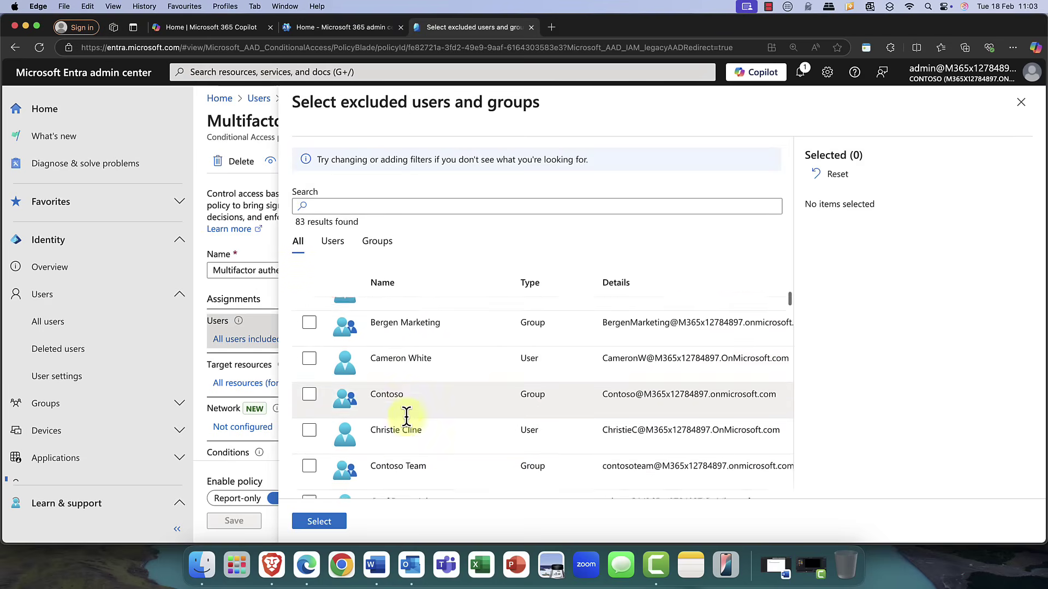
{"action": "scroll", "coordinate": [407, 417], "scroll_direction": "down", "scroll_amount": 6}
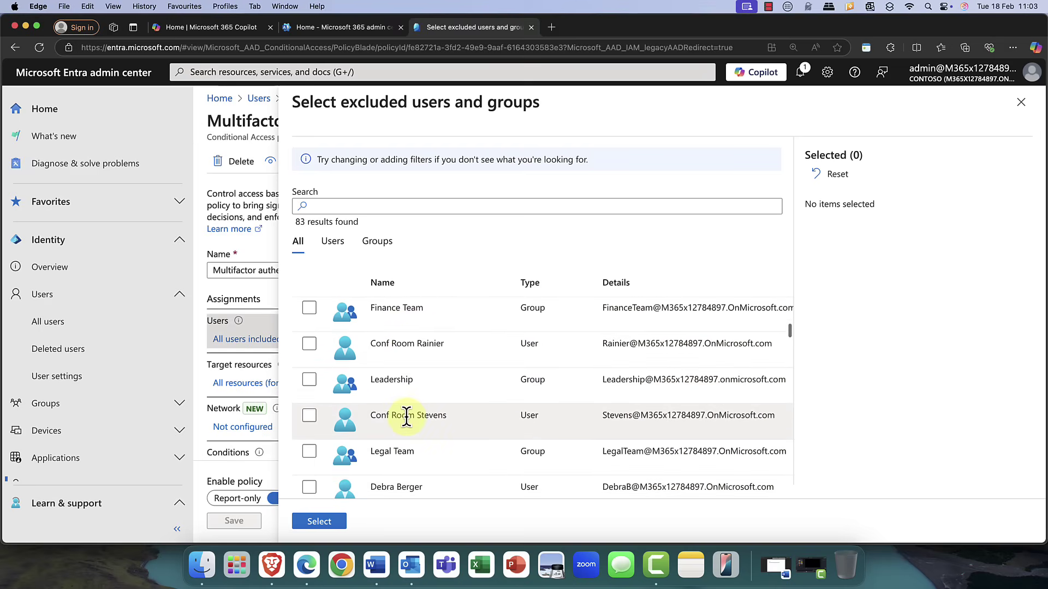
{"action": "scroll", "coordinate": [406, 418], "scroll_direction": "down", "scroll_amount": 3}
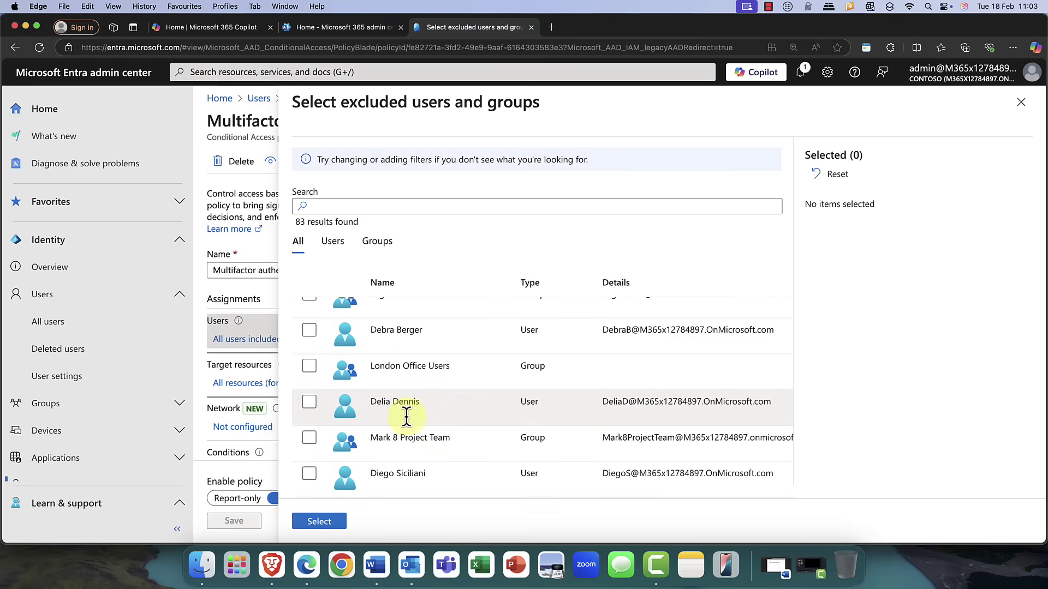
{"action": "scroll", "coordinate": [406, 417], "scroll_direction": "down", "scroll_amount": 4}
{"action": "scroll", "coordinate": [406, 417], "scroll_direction": "down", "scroll_amount": 1}
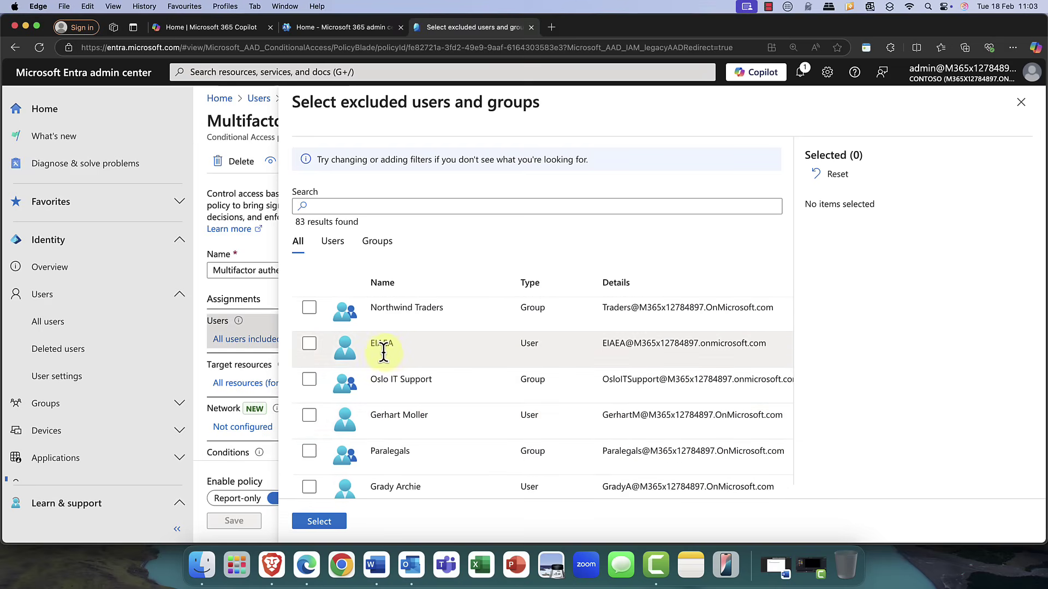
{"action": "left_click", "coordinate": [310, 343]}
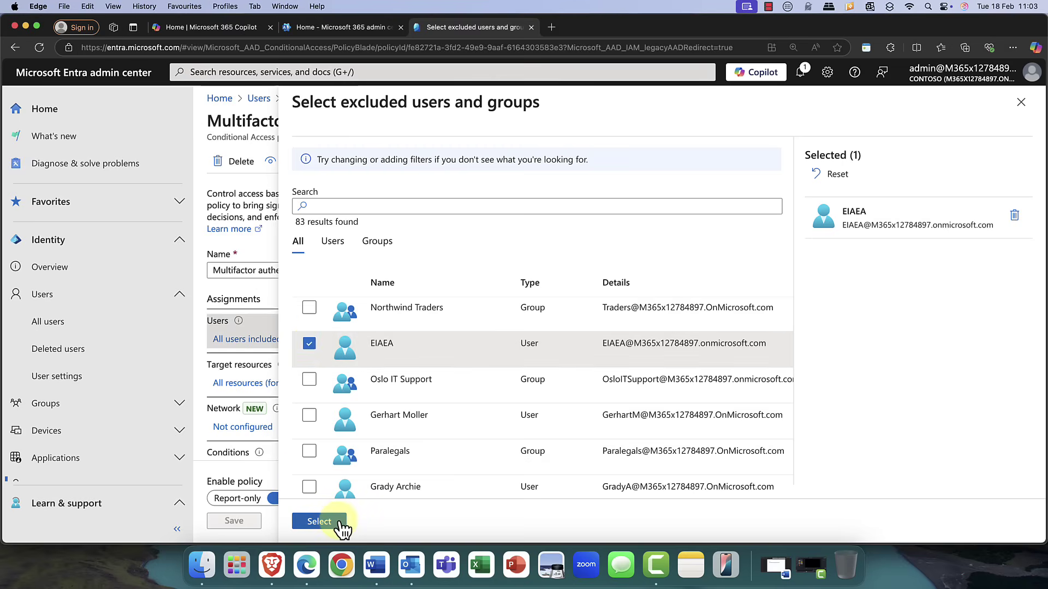
{"action": "left_click", "coordinate": [319, 522]}
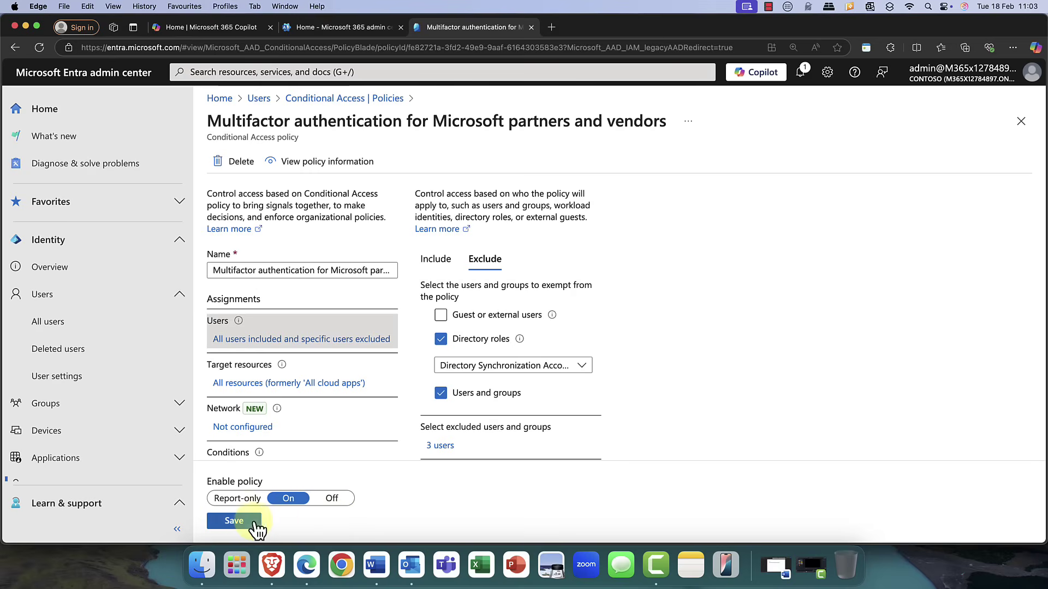
Save the MFA policy, reopen it, and leave its state switched On
{"action": "left_click", "coordinate": [235, 522]}
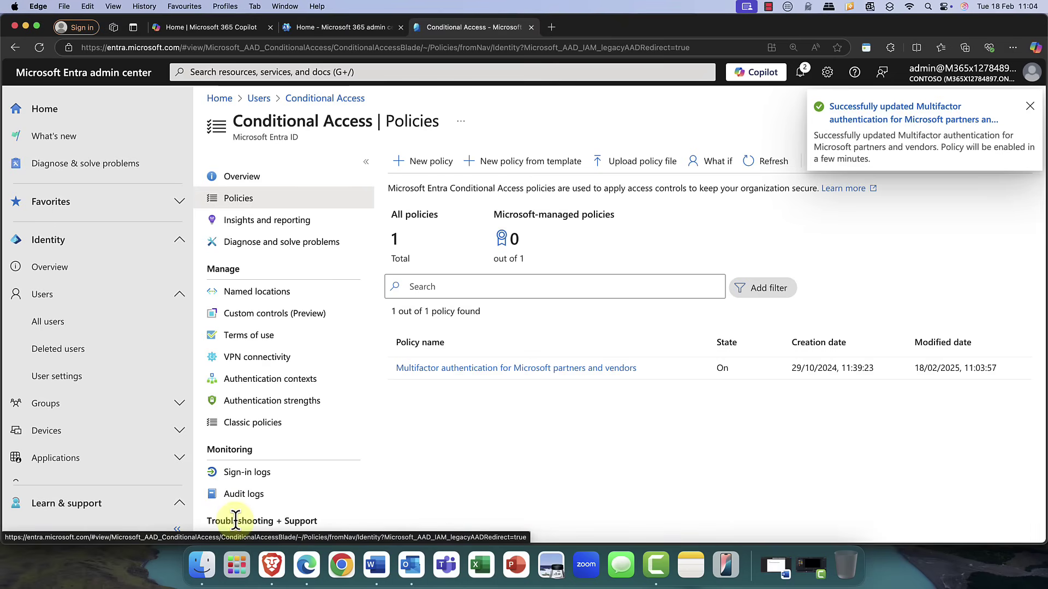
{"action": "left_click", "coordinate": [457, 369]}
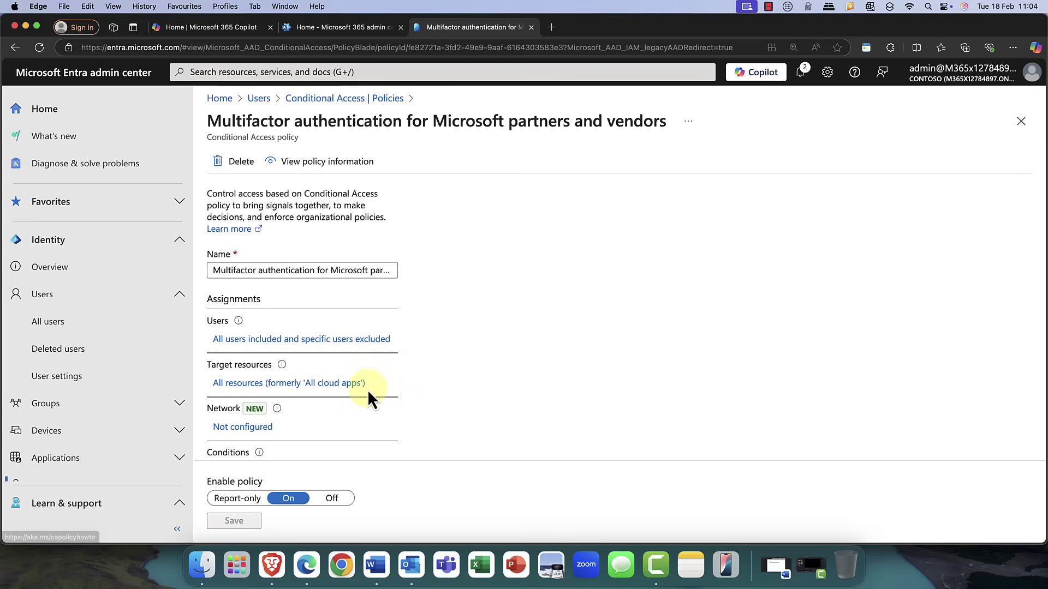
{"action": "left_click", "coordinate": [240, 499]}
{"action": "left_click", "coordinate": [286, 499]}
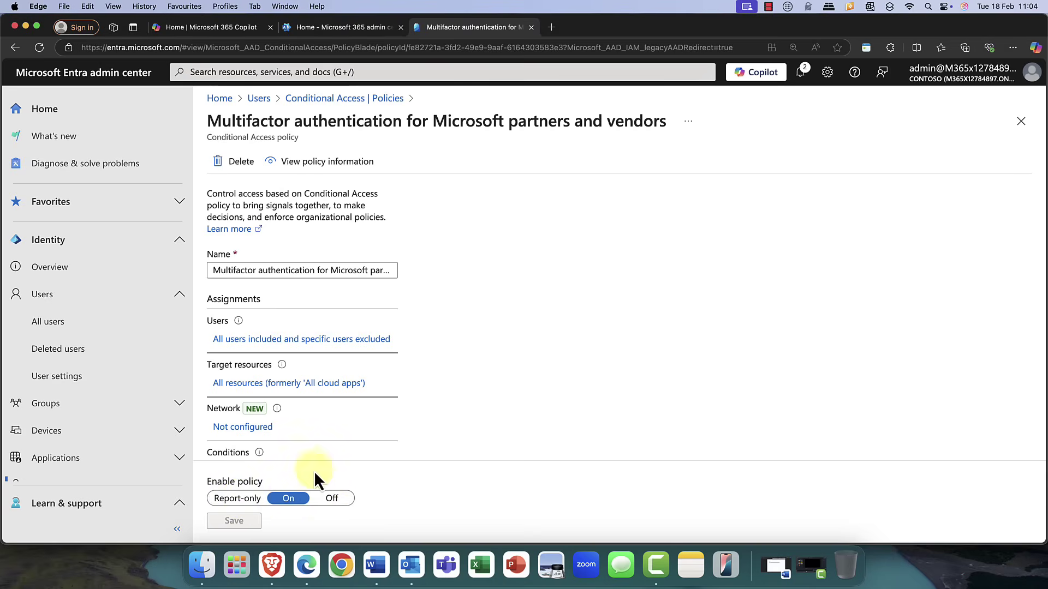
Keep the policy's included users set to All users after trying specific users and groups
{"action": "left_click", "coordinate": [275, 342]}
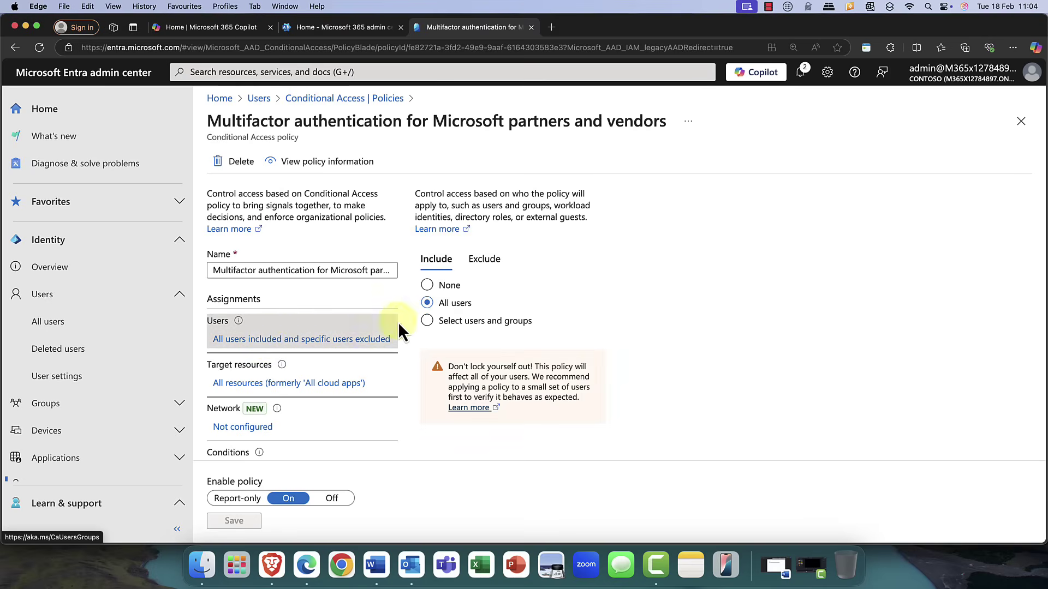
{"action": "left_click", "coordinate": [460, 322]}
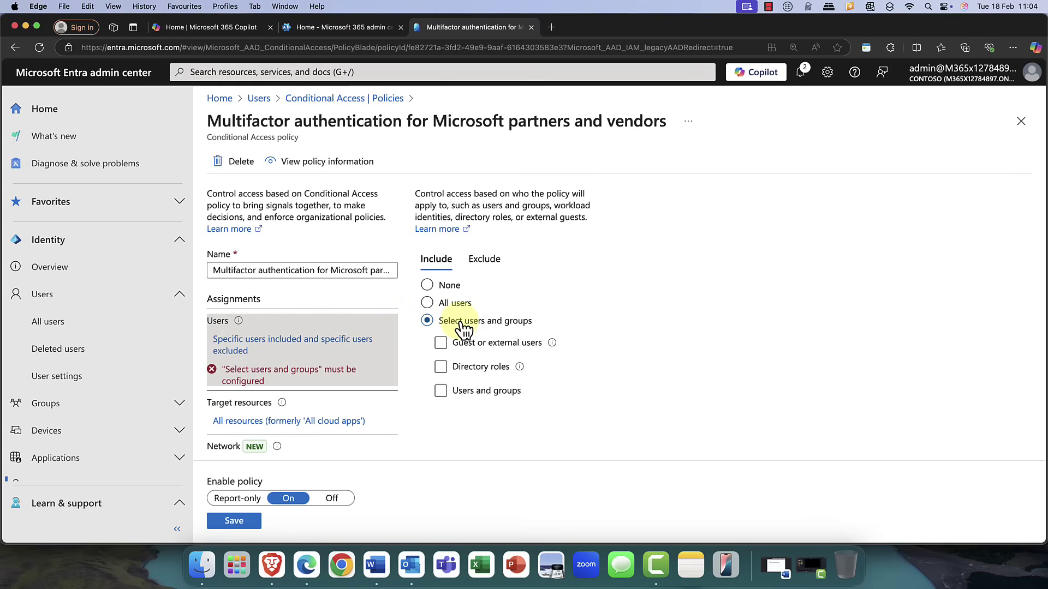
{"action": "left_click", "coordinate": [461, 367]}
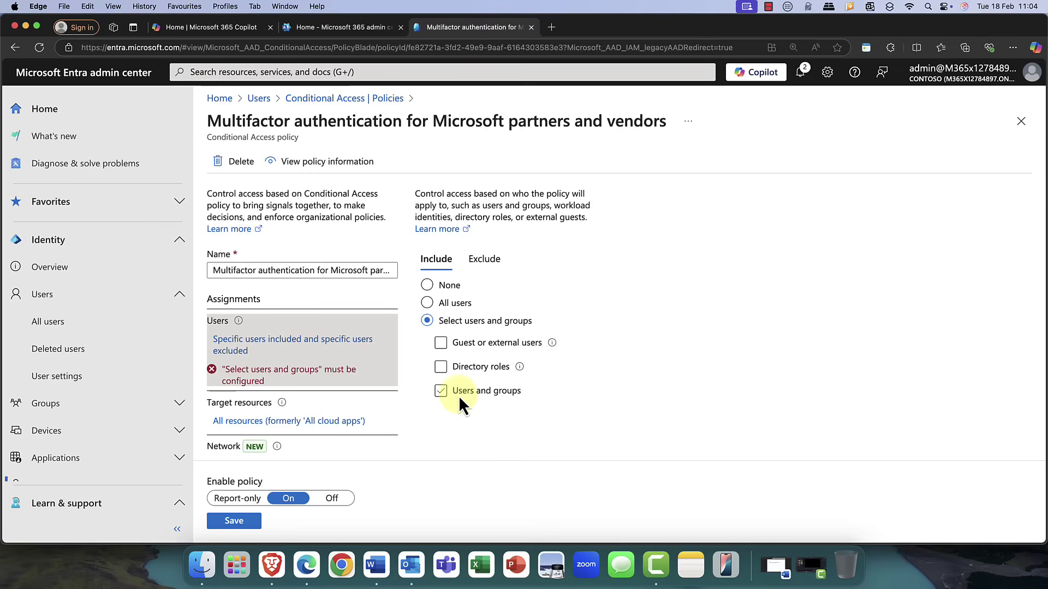
{"action": "left_click", "coordinate": [445, 307]}
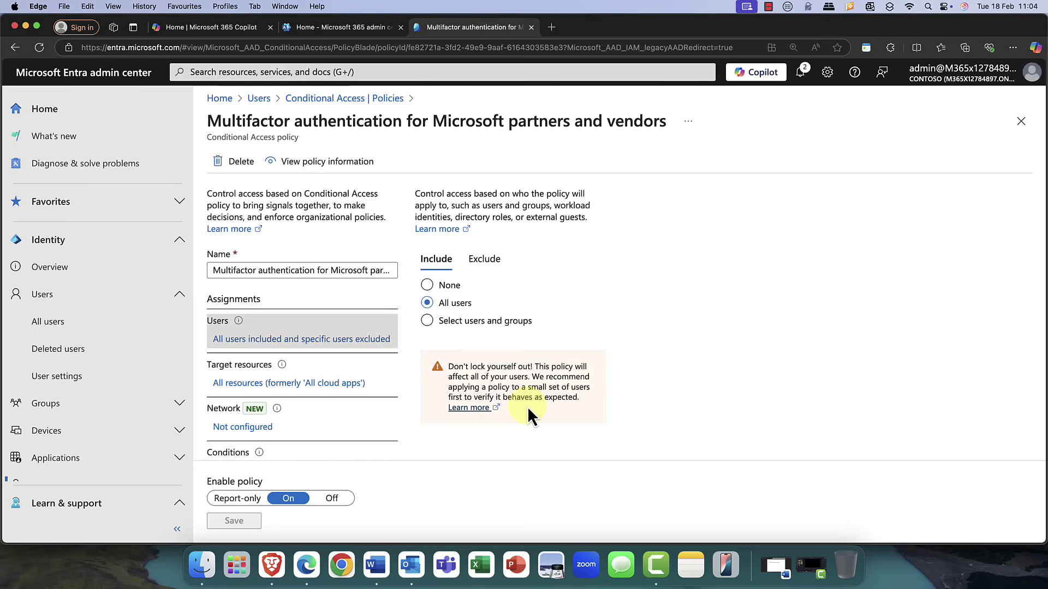
Keep the 3 excluded users plus the Directory Synchronization Accounts role exemption
{"action": "left_click", "coordinate": [483, 262]}
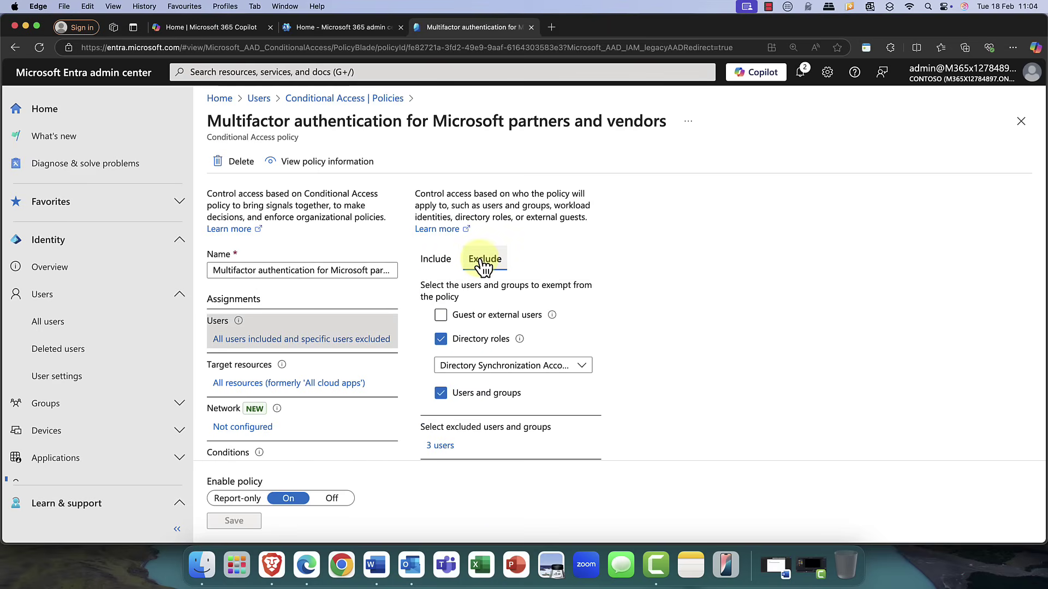
{"action": "left_click", "coordinate": [443, 339]}
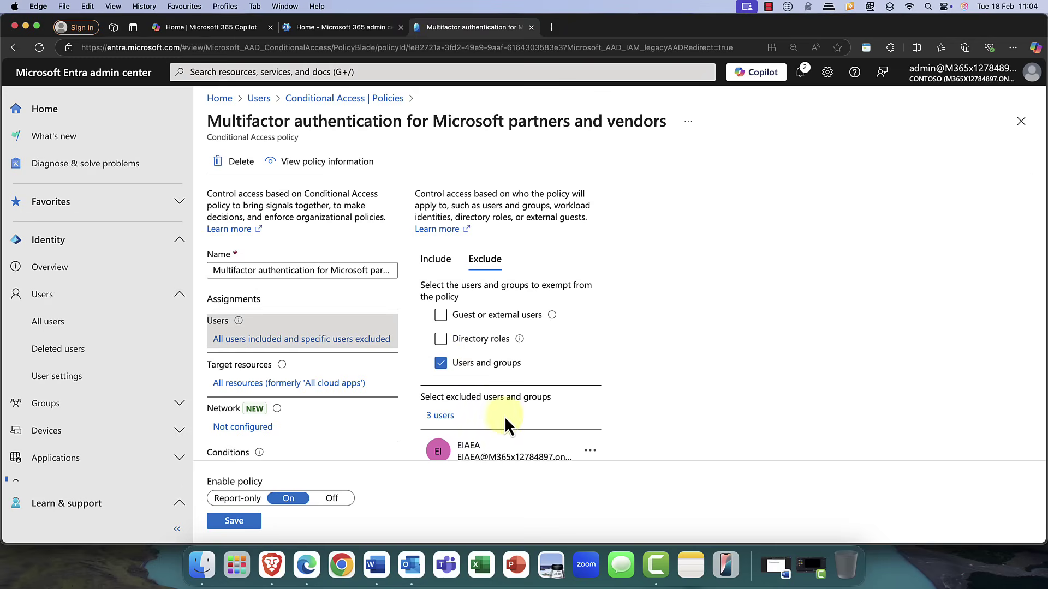
{"action": "scroll", "coordinate": [504, 415], "scroll_direction": "down", "scroll_amount": 3}
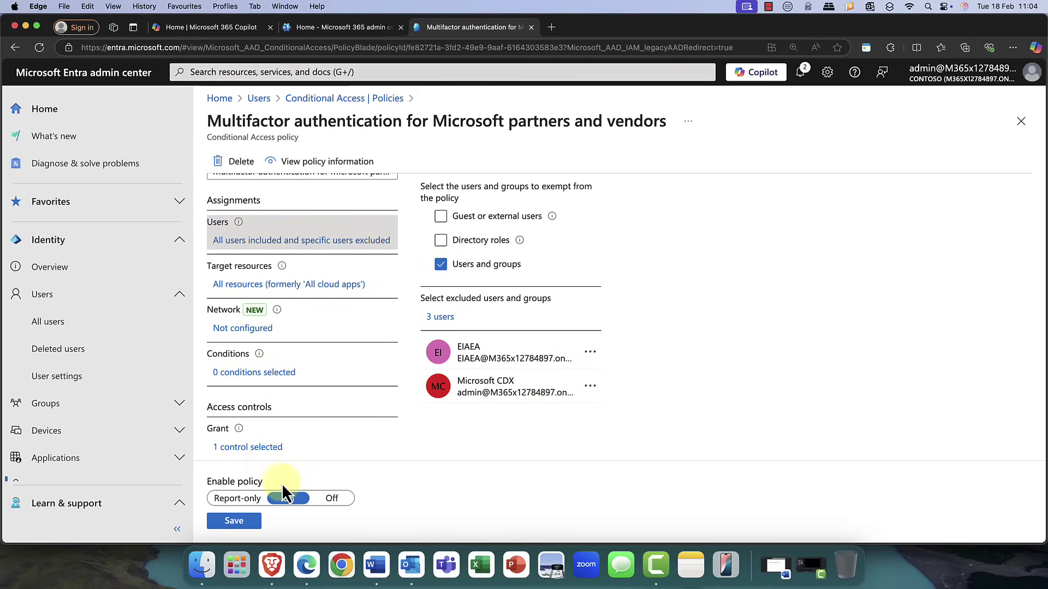
{"action": "left_click", "coordinate": [231, 525]}
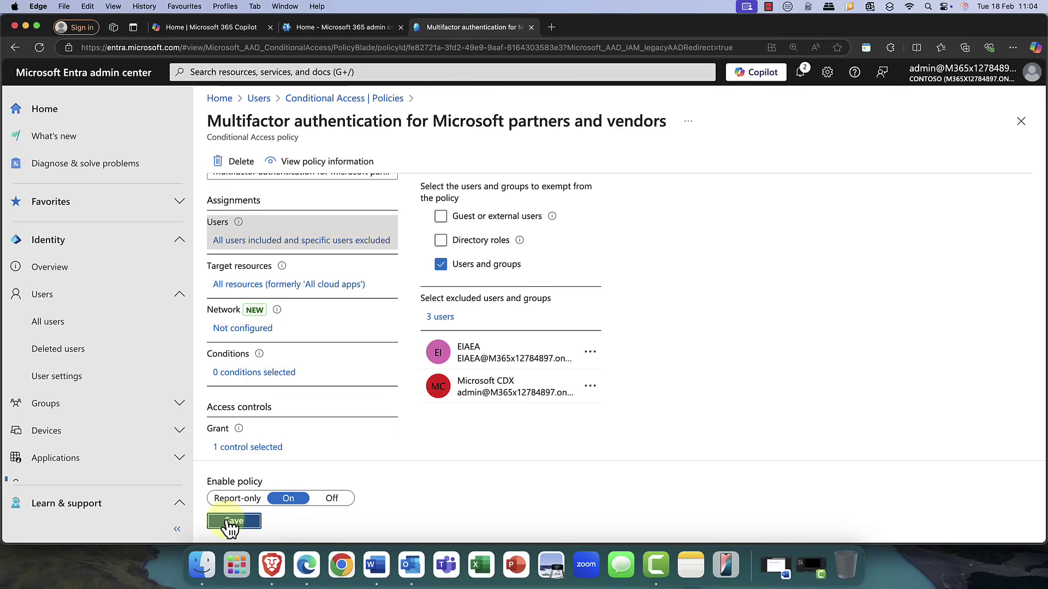
{"action": "left_click", "coordinate": [442, 242]}
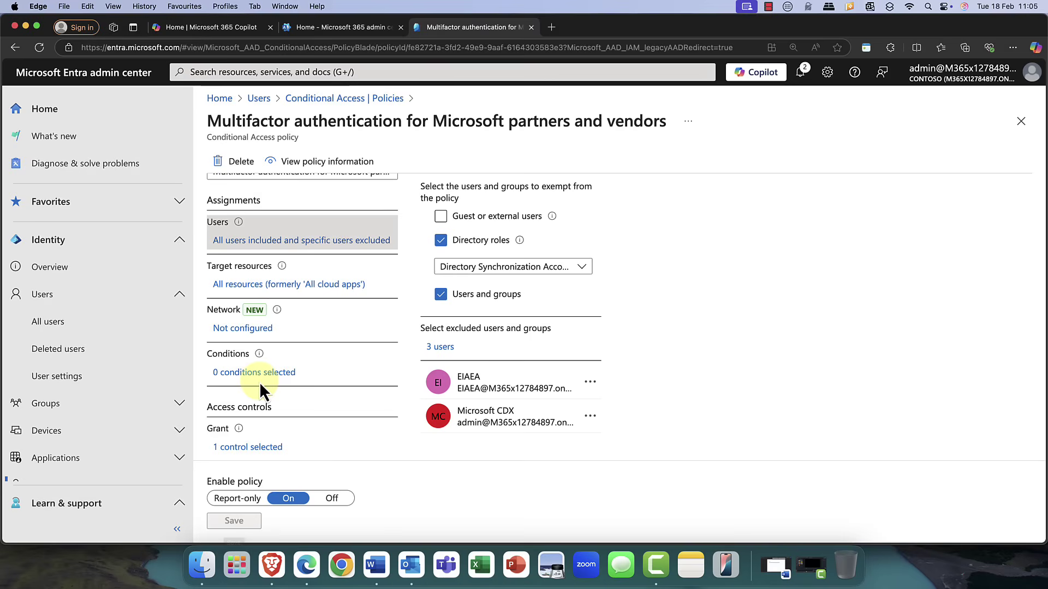
Leave the grant control on Require multifactor authentication rather than Phishing-resistant MFA strength
{"action": "left_click", "coordinate": [251, 448]}
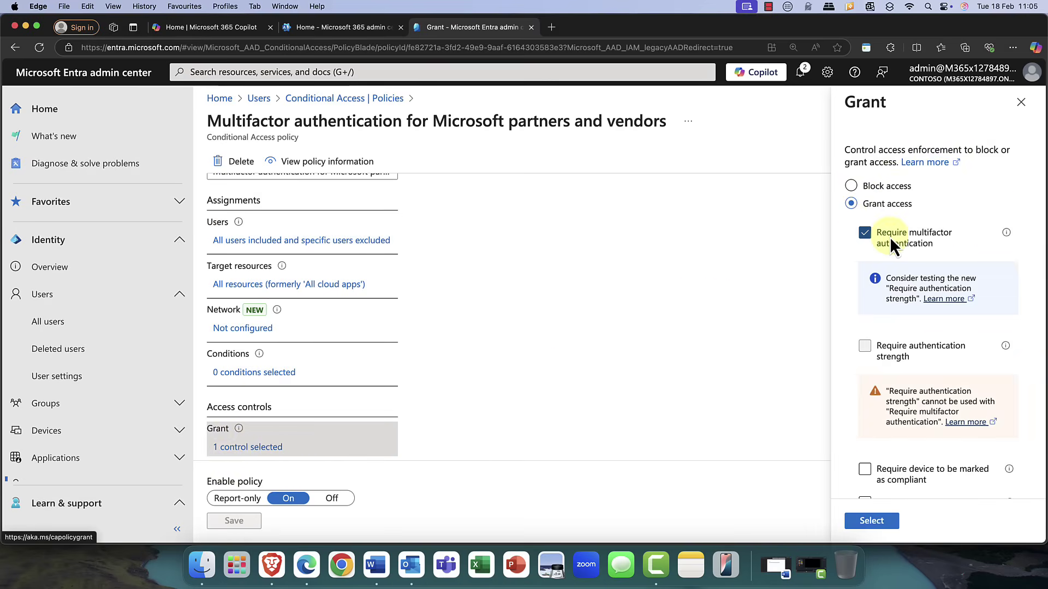
{"action": "left_click", "coordinate": [874, 188]}
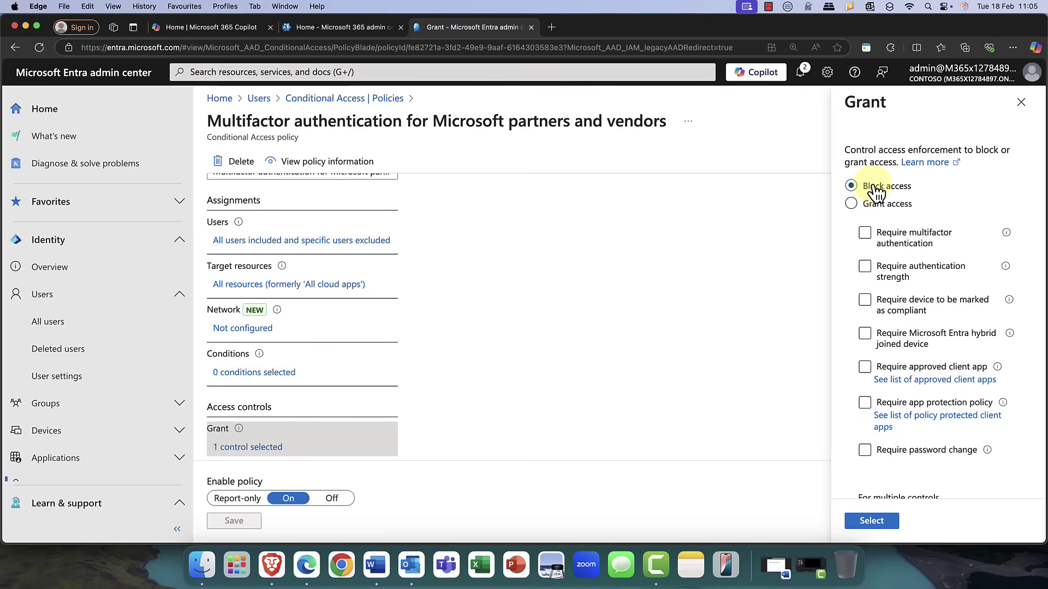
{"action": "left_click", "coordinate": [879, 266]}
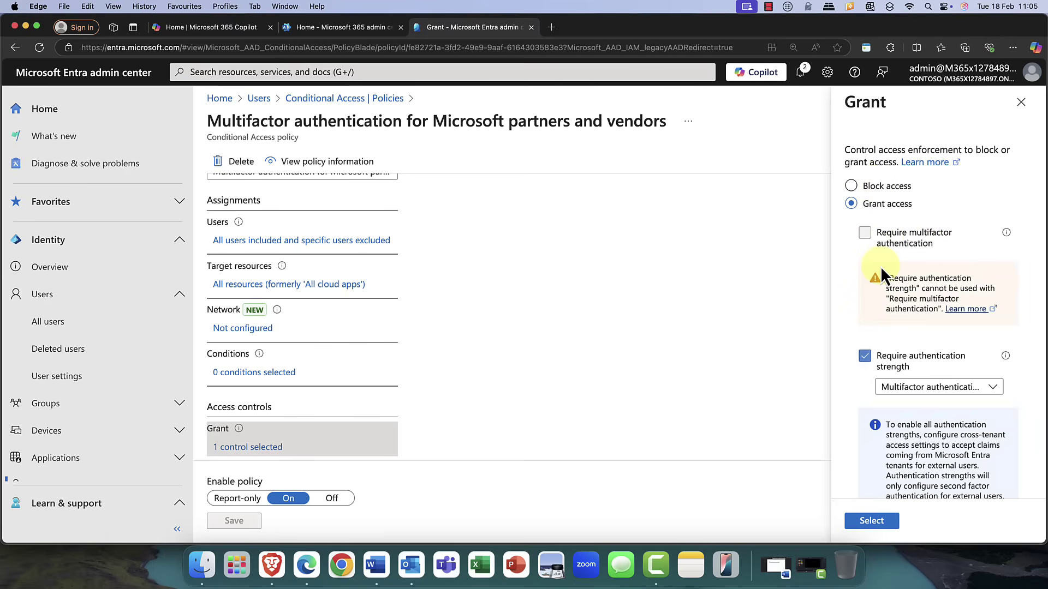
{"action": "left_click", "coordinate": [996, 388]}
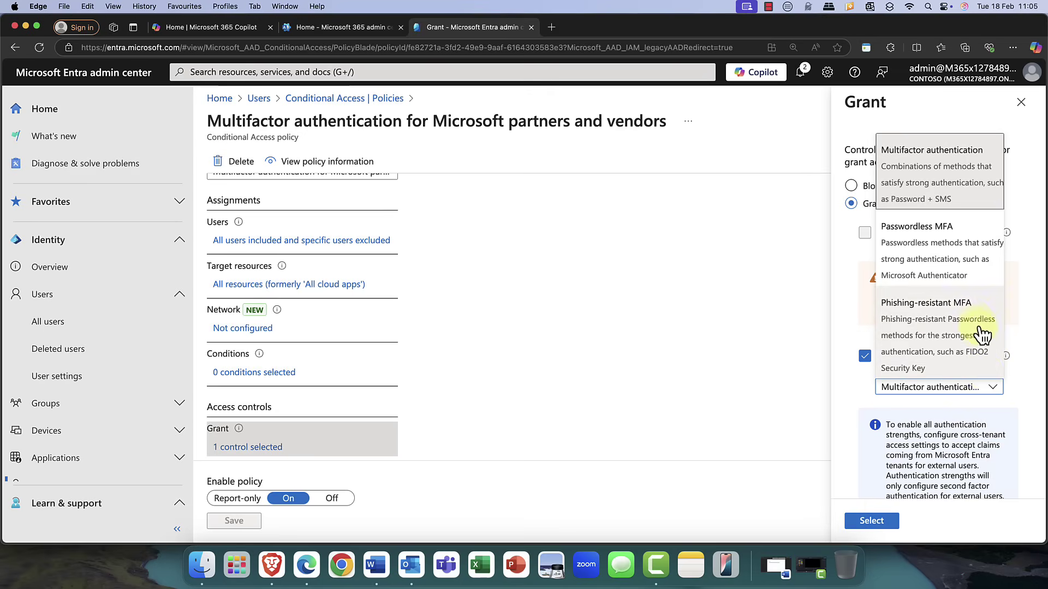
{"action": "left_click", "coordinate": [932, 324]}
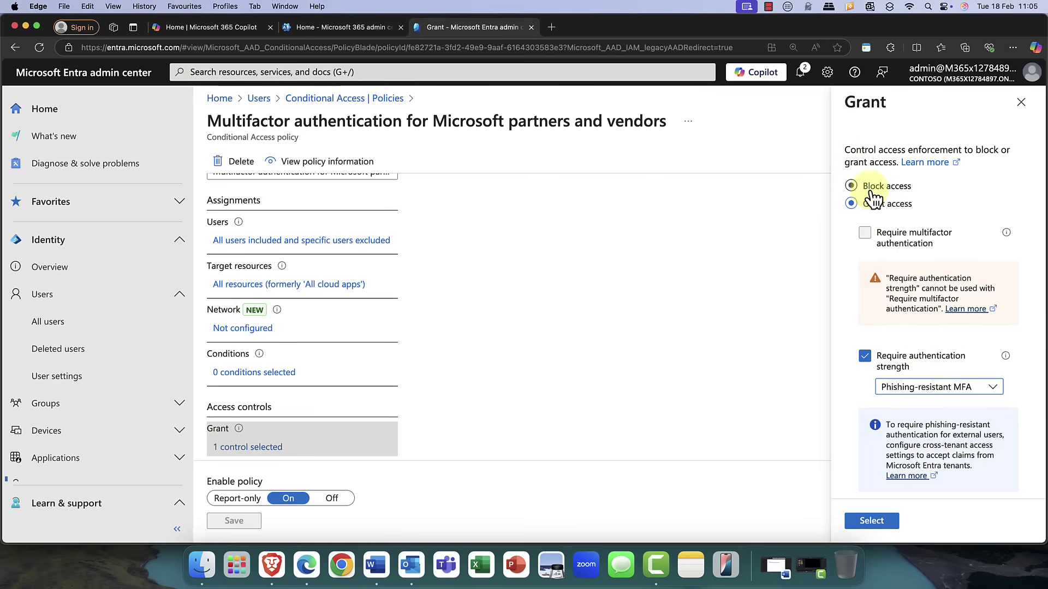
{"action": "left_click", "coordinate": [864, 358]}
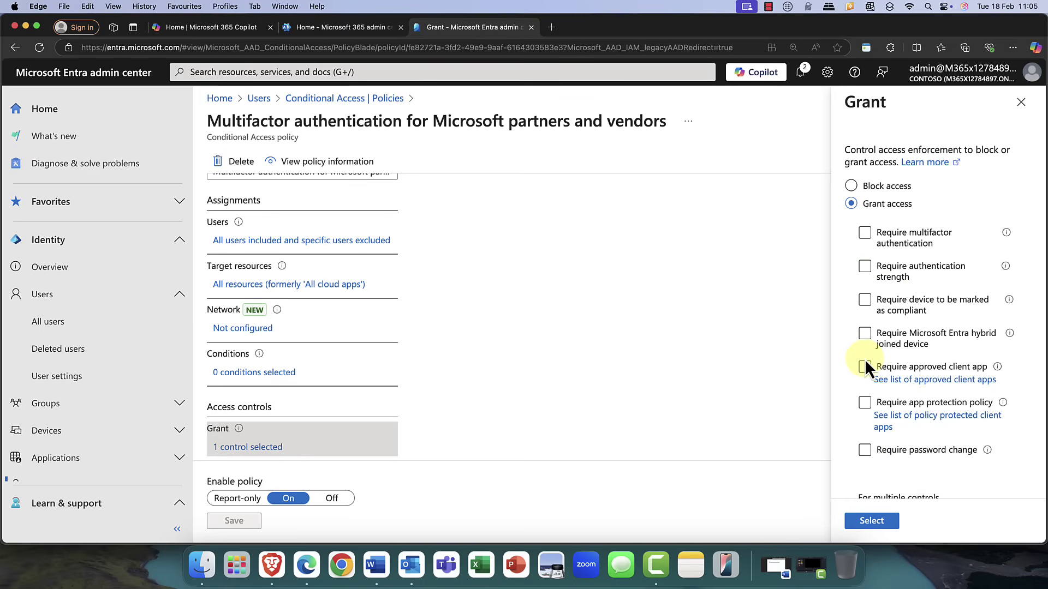
{"action": "left_click", "coordinate": [864, 233]}
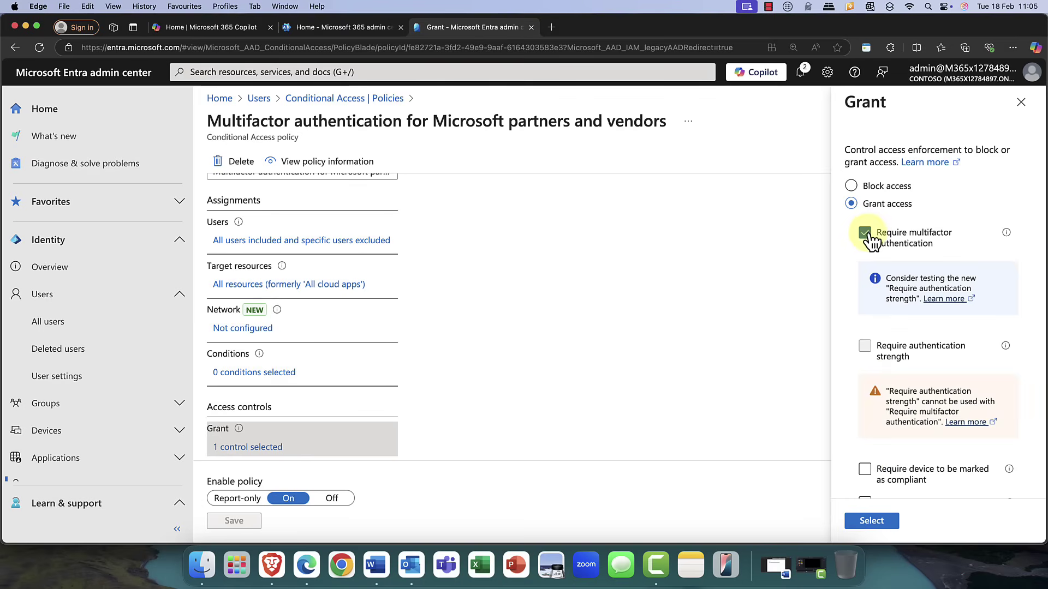
{"action": "left_click", "coordinate": [867, 519]}
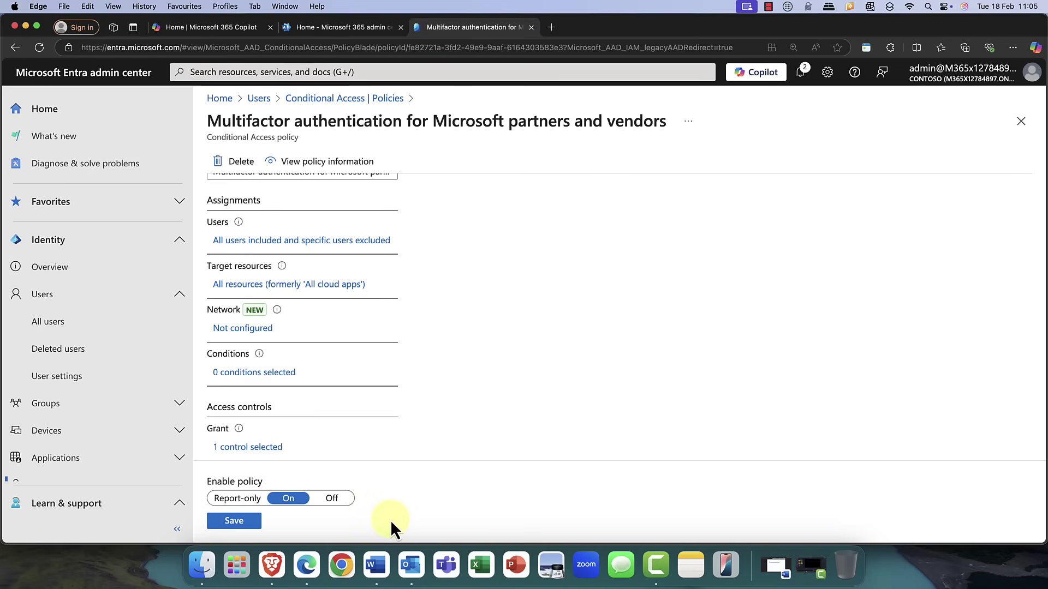
Save the policy, then inspect and close the Phishing-resistant MFA authentication strength details
{"action": "left_click", "coordinate": [235, 521]}
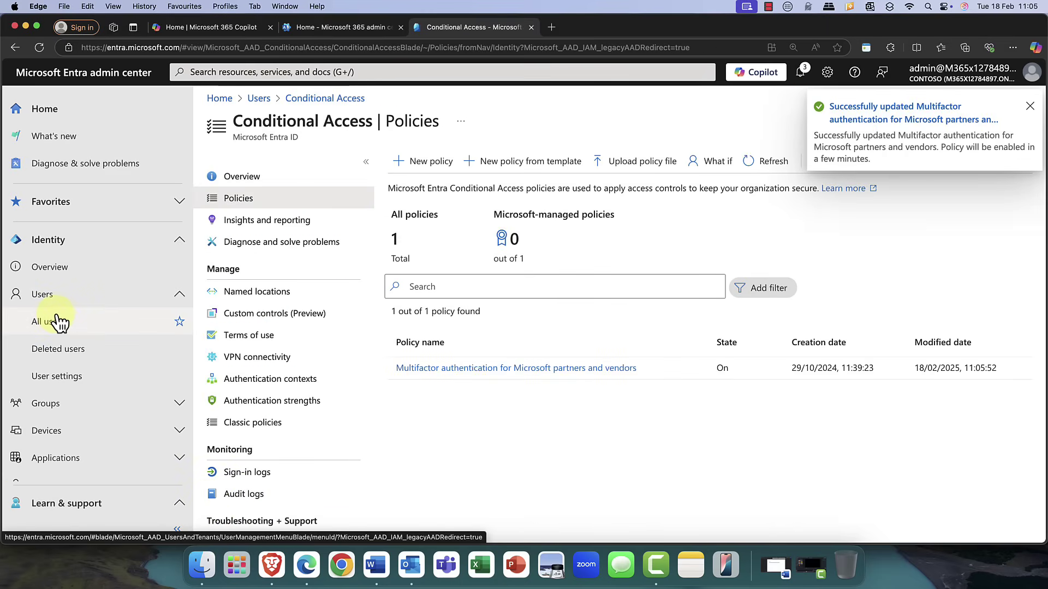
{"action": "left_click", "coordinate": [248, 403]}
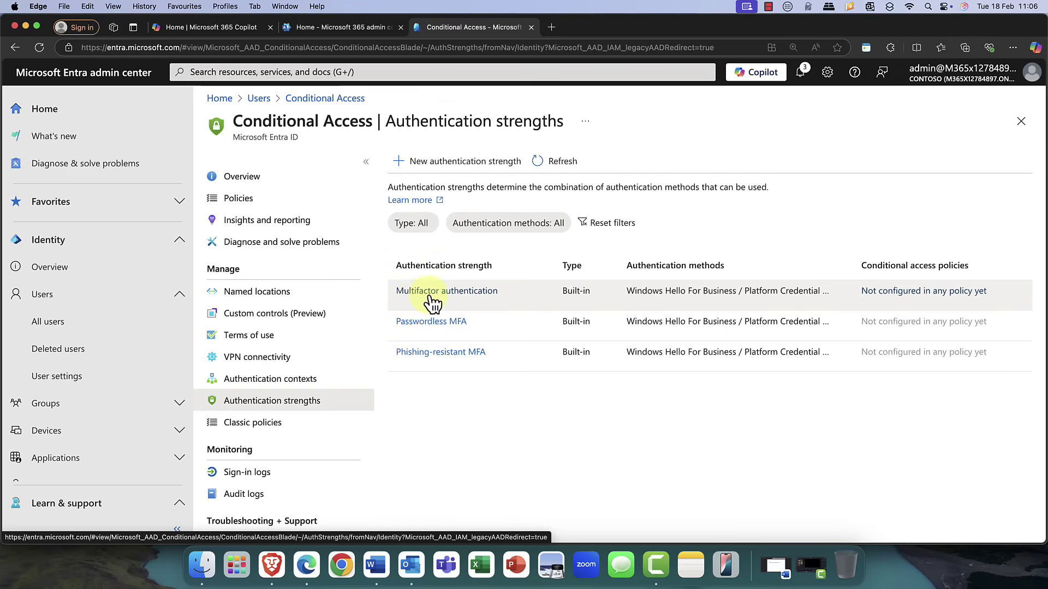
{"action": "left_click", "coordinate": [447, 353]}
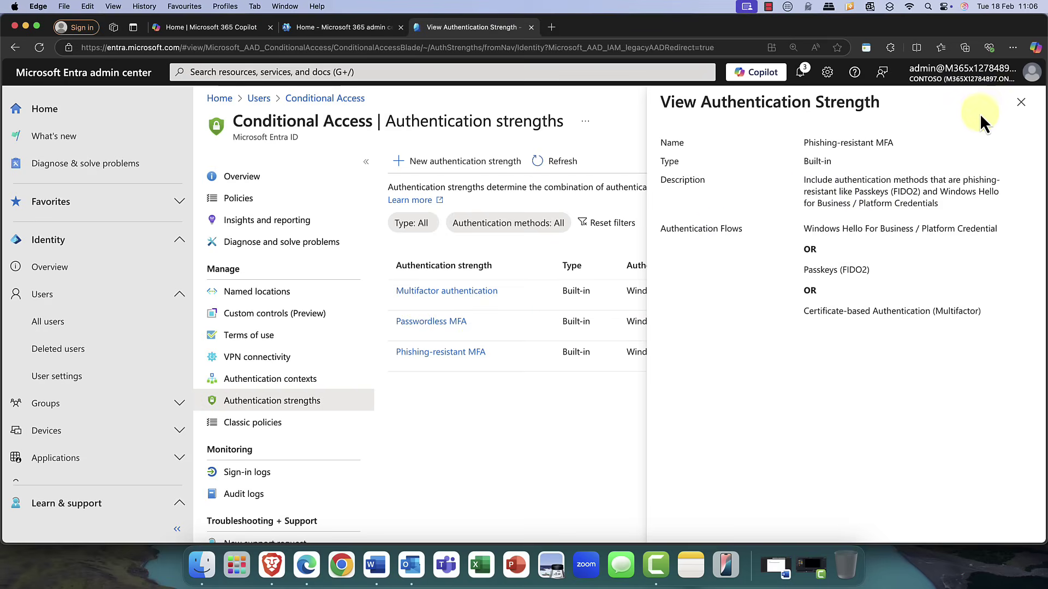
{"action": "left_click", "coordinate": [1020, 105]}
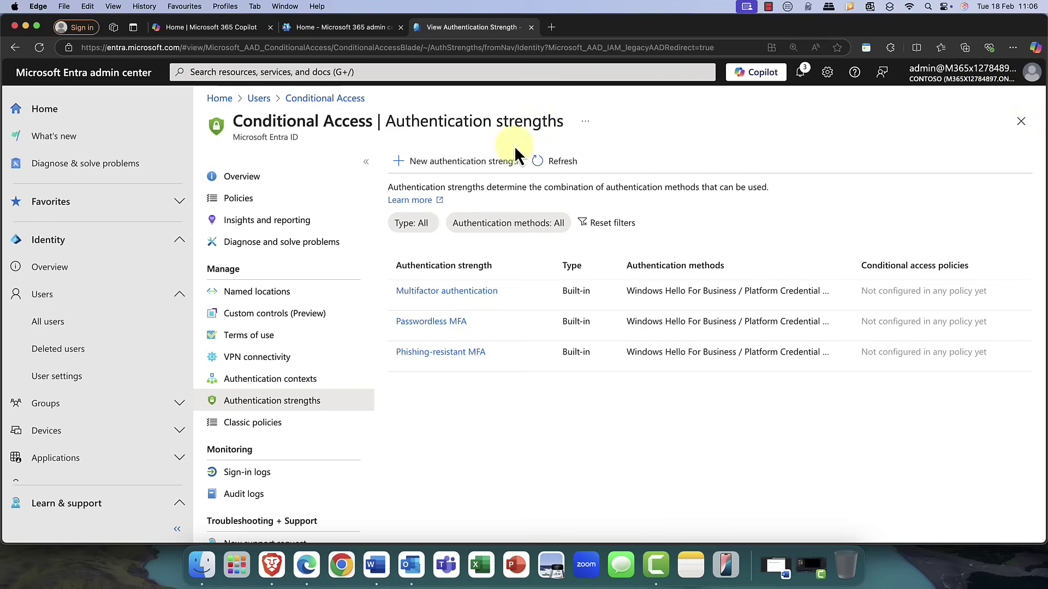
Begin a custom authentication strength with the whole Phishing-resistant MFA group ticked
{"action": "left_click", "coordinate": [452, 172]}
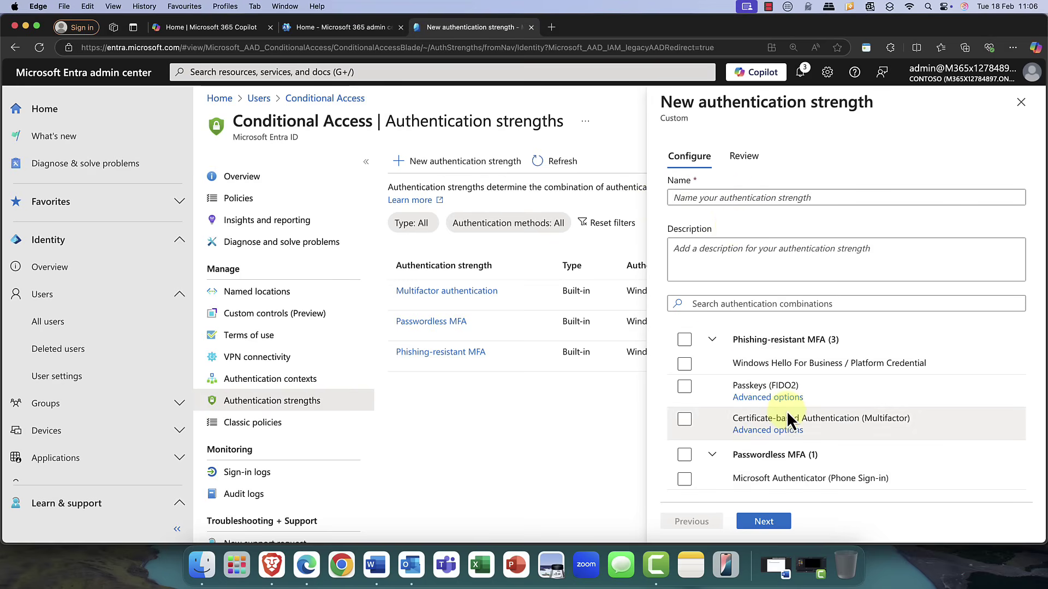
{"action": "scroll", "coordinate": [787, 410], "scroll_direction": "down", "scroll_amount": 3}
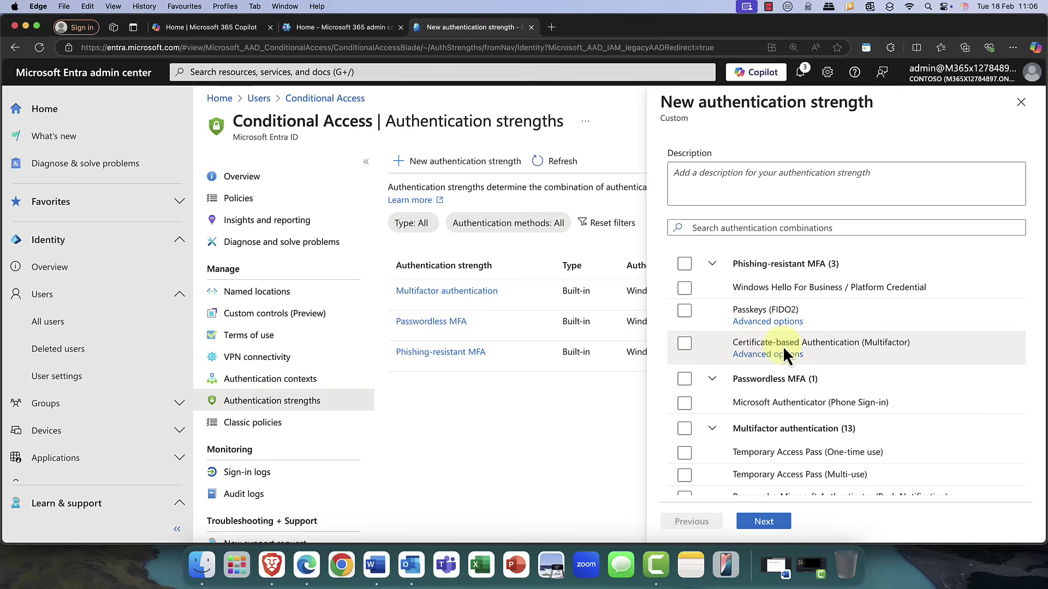
{"action": "left_click", "coordinate": [687, 264]}
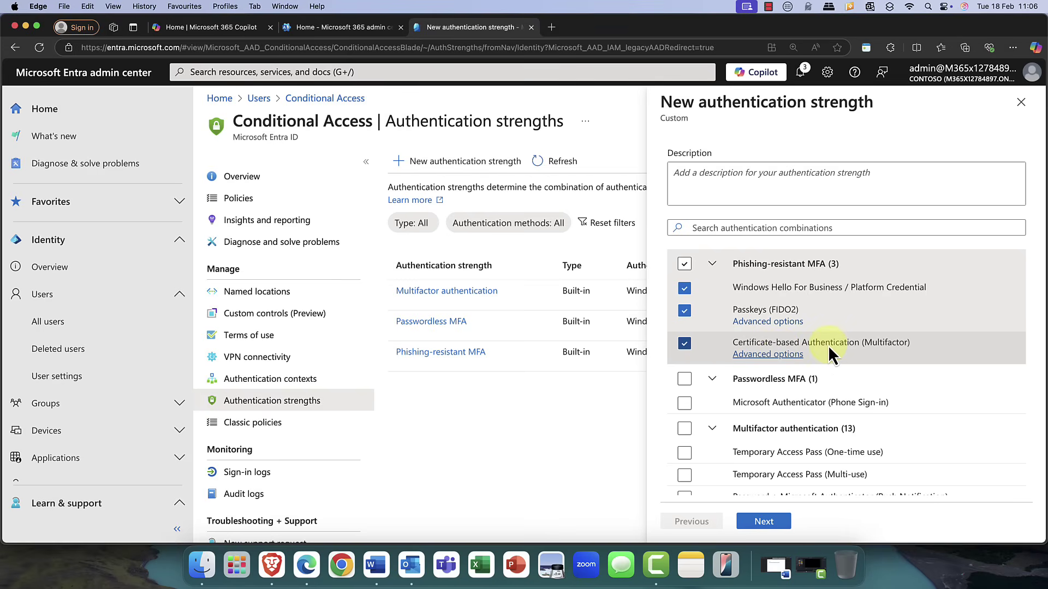
{"action": "scroll", "coordinate": [827, 345], "scroll_direction": "down", "scroll_amount": 5}
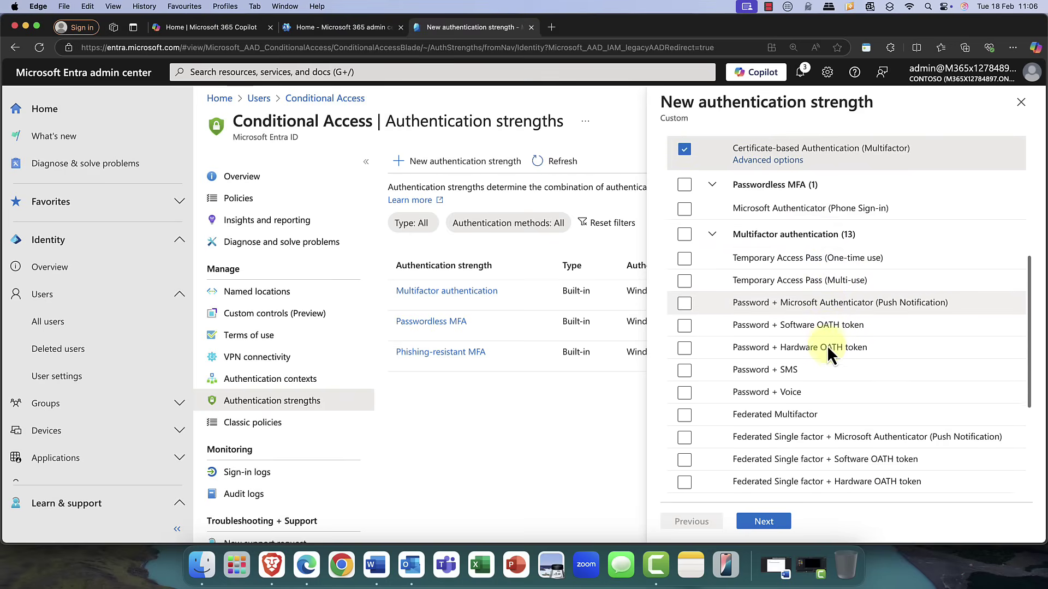
{"action": "scroll", "coordinate": [826, 345], "scroll_direction": "down", "scroll_amount": 5}
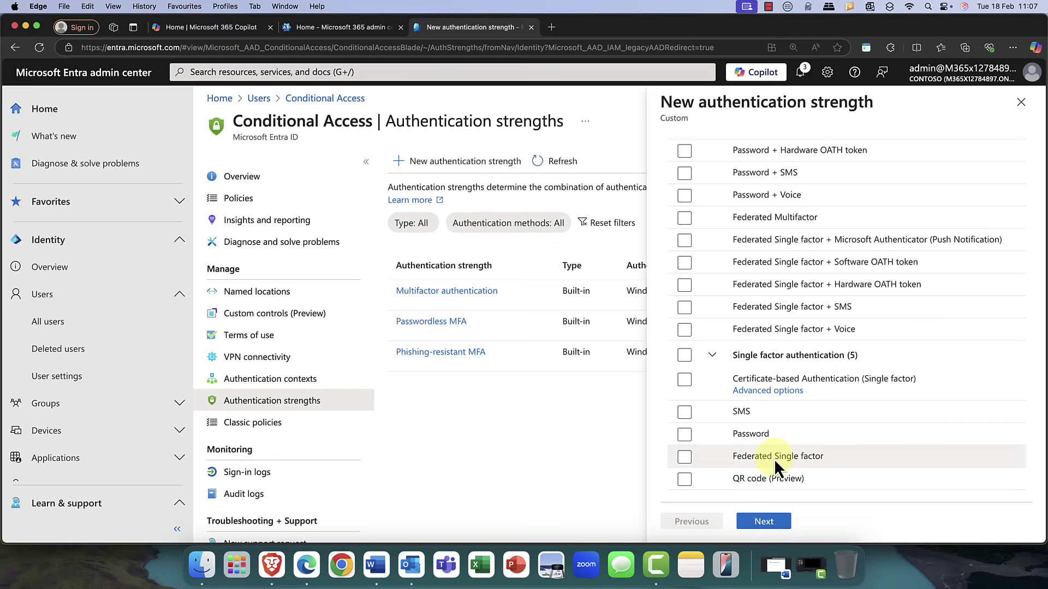
{"action": "scroll", "coordinate": [774, 458], "scroll_direction": "up", "scroll_amount": 10}
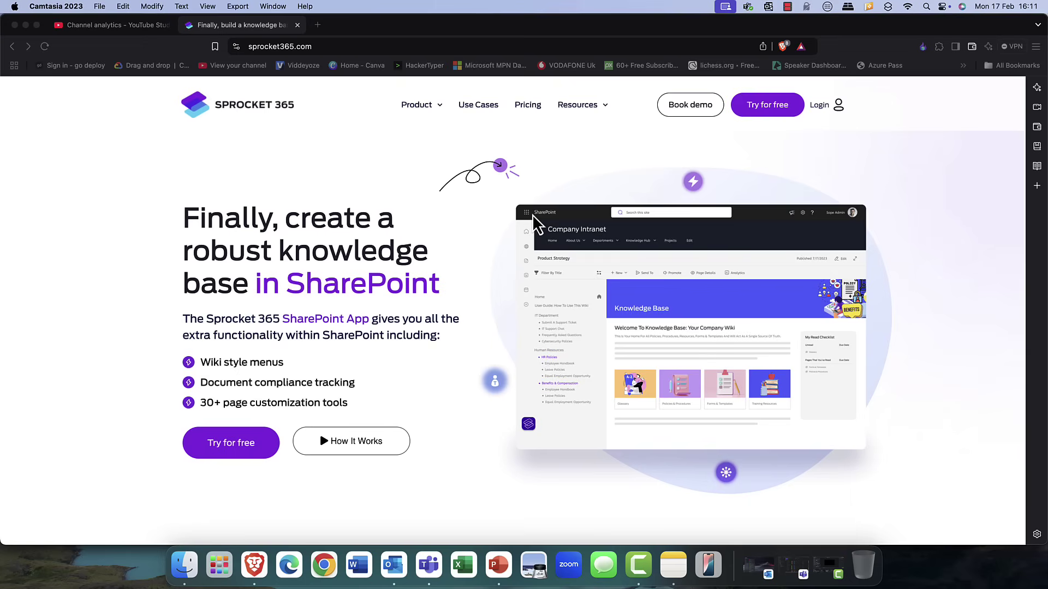
Scroll the sprocket365.com homepage past the problem and solution sections to Create wiki style menus
{"action": "scroll", "coordinate": [534, 217], "scroll_direction": "down", "scroll_amount": 10}
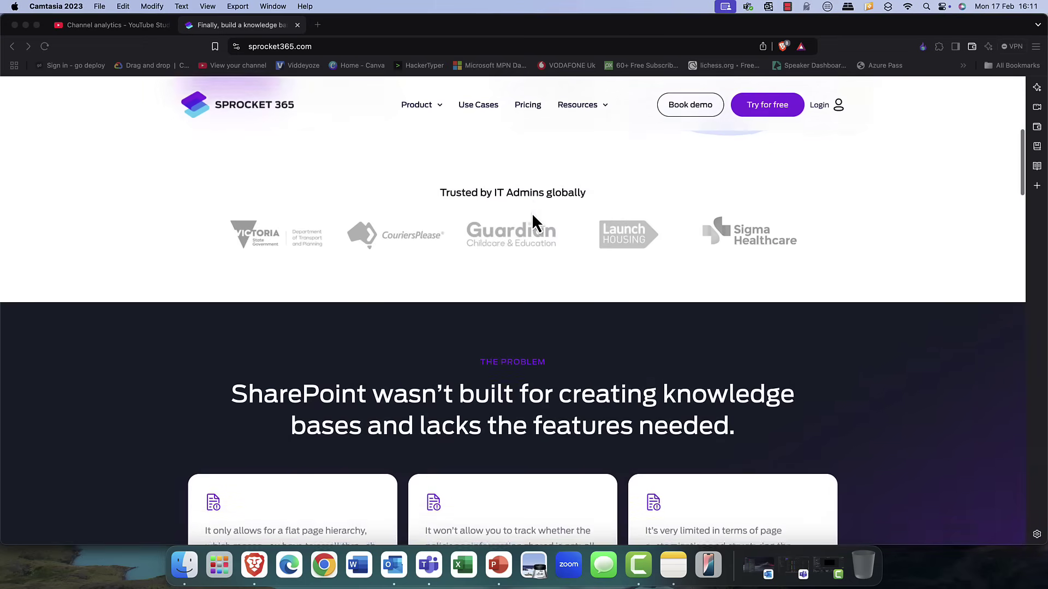
{"action": "scroll", "coordinate": [534, 221], "scroll_direction": "up", "scroll_amount": 2}
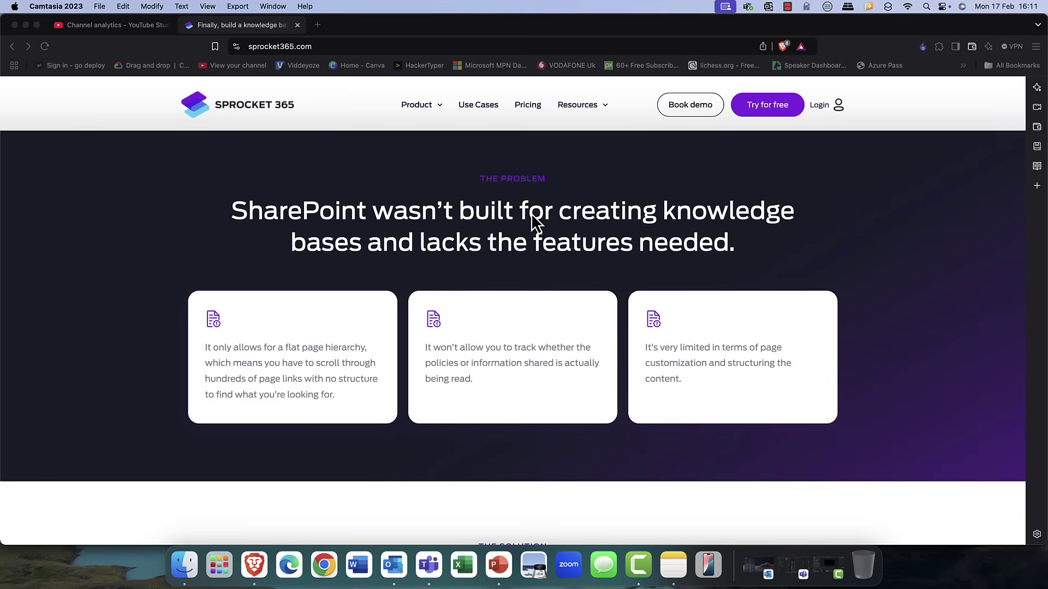
{"action": "scroll", "coordinate": [532, 215], "scroll_direction": "down", "scroll_amount": 5}
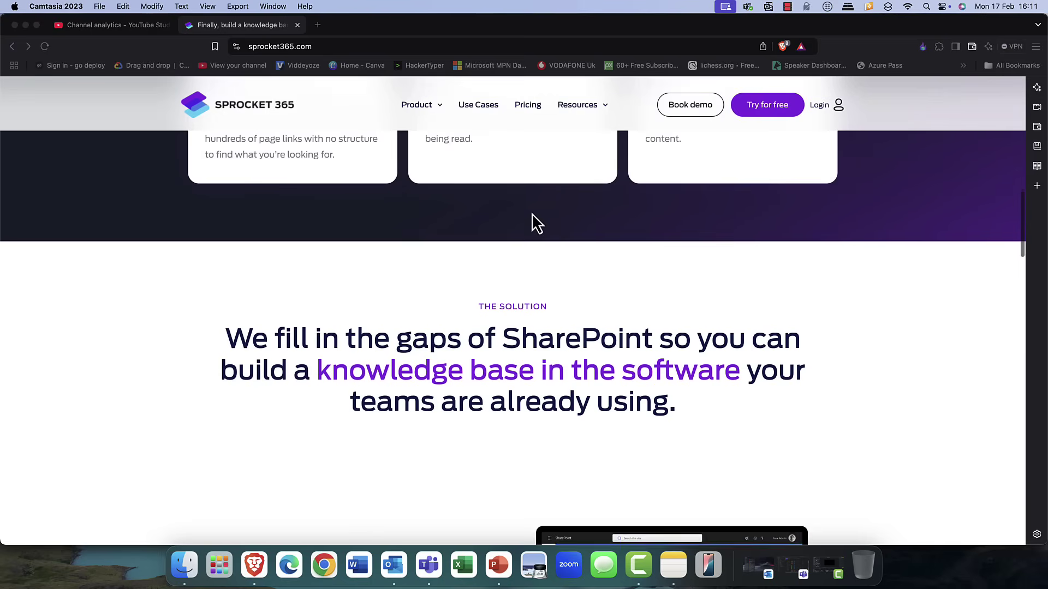
{"action": "scroll", "coordinate": [532, 216], "scroll_direction": "down", "scroll_amount": 5}
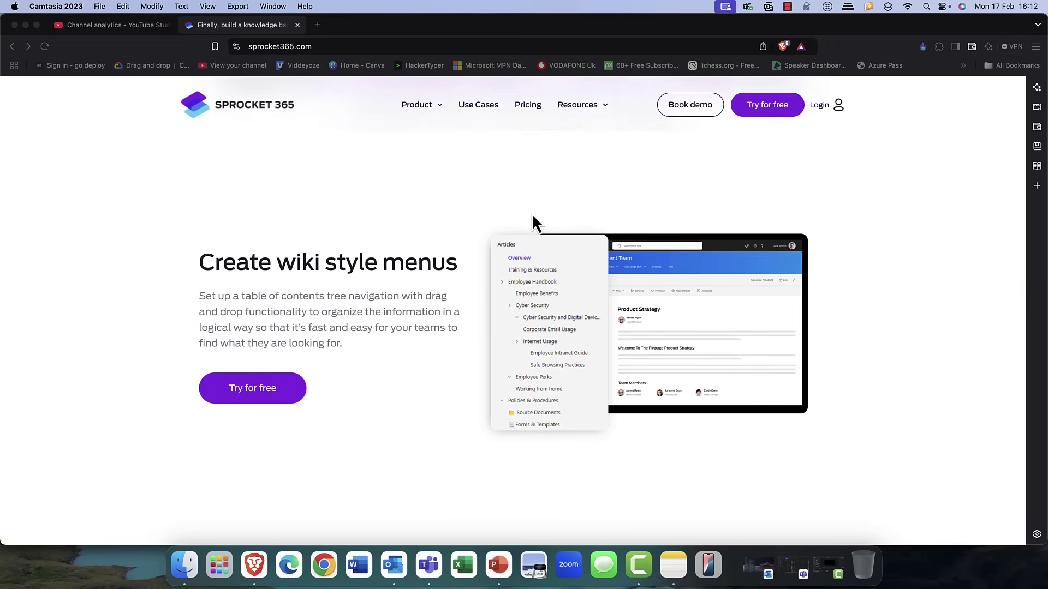
{"action": "scroll", "coordinate": [532, 213], "scroll_direction": "down", "scroll_amount": 5}
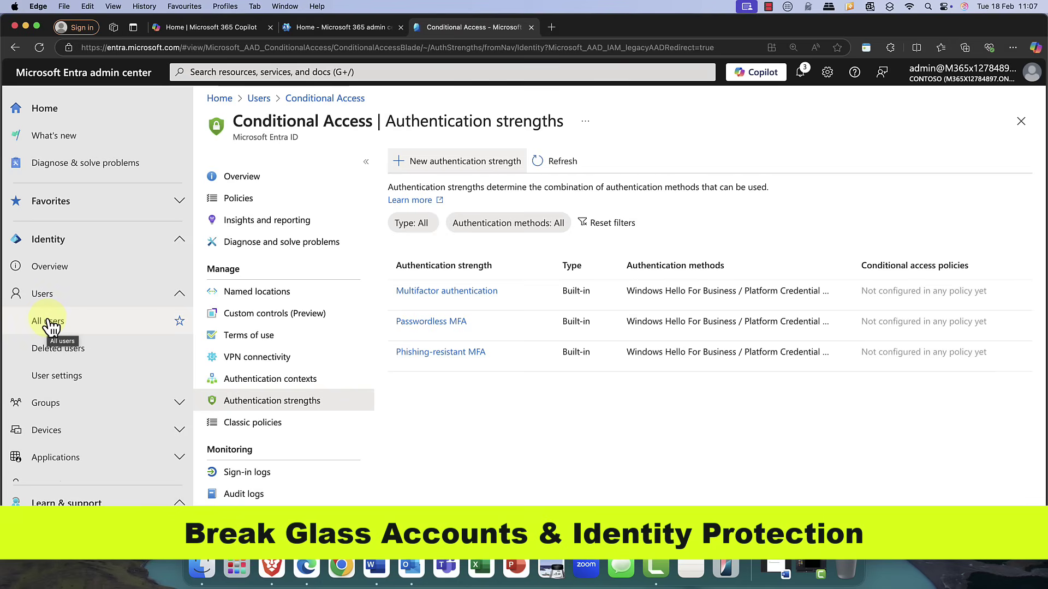
Go to the User risk policy under Identity Protection
{"action": "scroll", "coordinate": [49, 324], "scroll_direction": "down", "scroll_amount": 5}
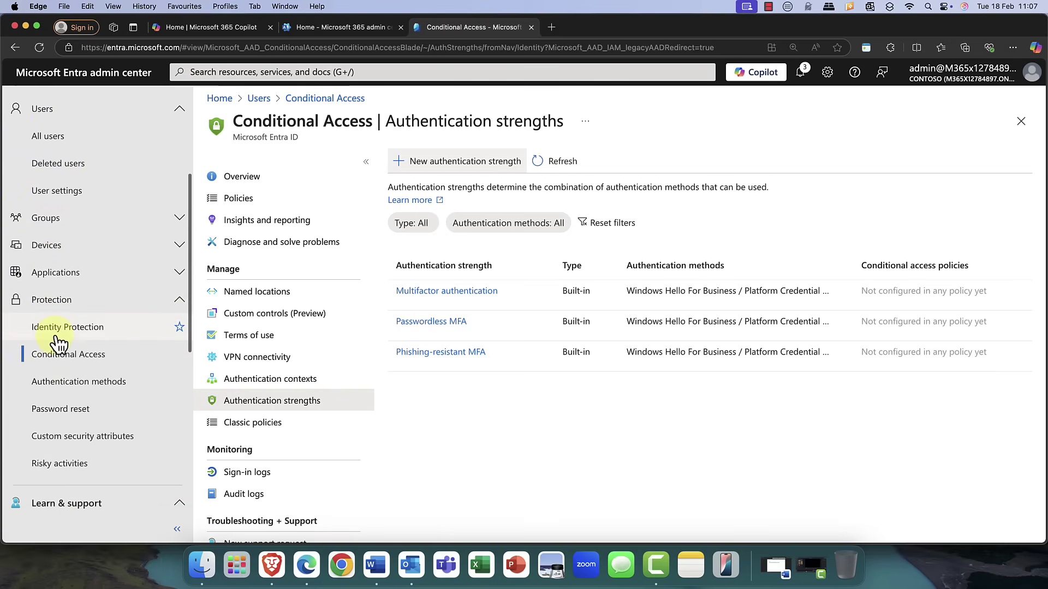
{"action": "left_click", "coordinate": [51, 337]}
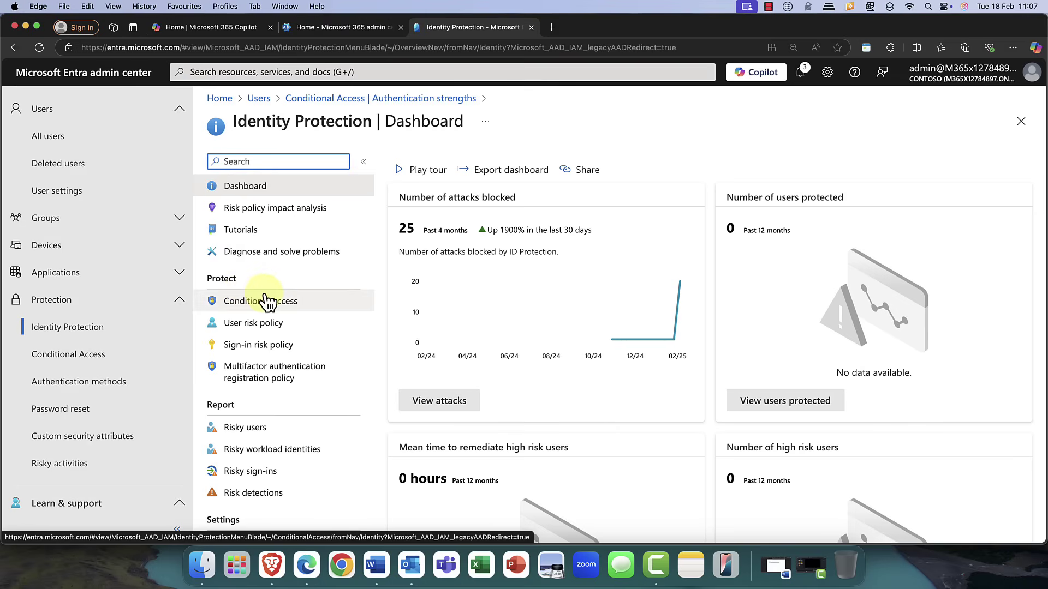
{"action": "left_click", "coordinate": [245, 330]}
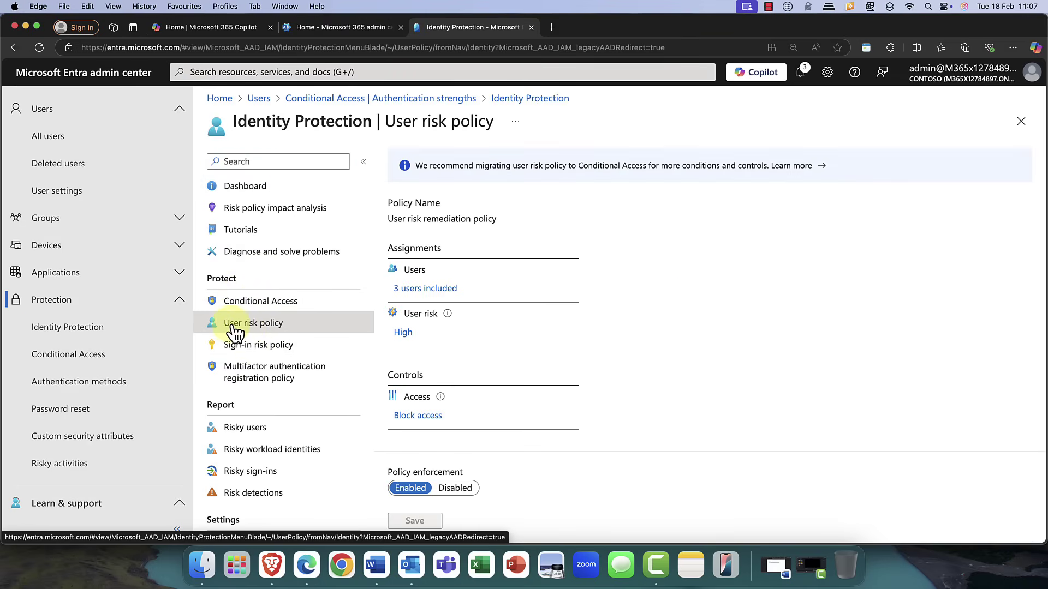
Add the break-glass admin to the policy's included users, now 4 users, and save
{"action": "left_click", "coordinate": [435, 289]}
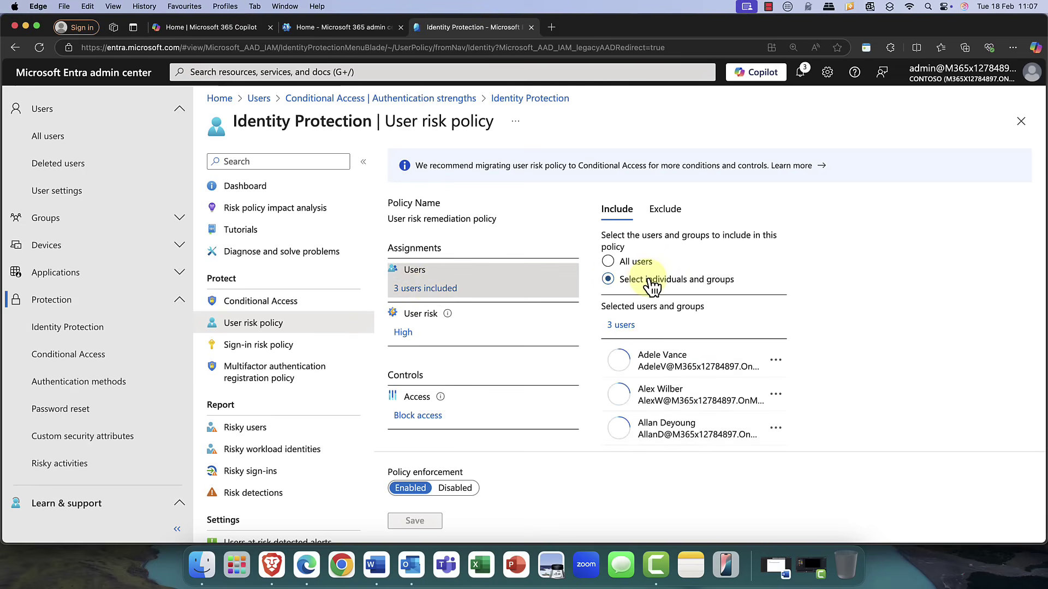
{"action": "left_click", "coordinate": [619, 325]}
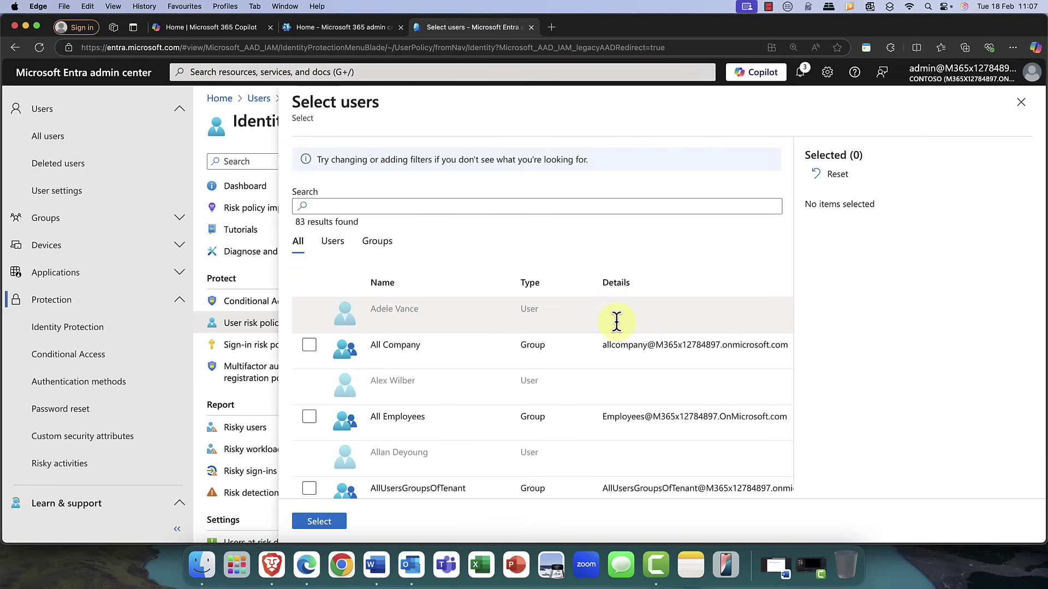
{"action": "scroll", "coordinate": [407, 415], "scroll_direction": "down", "scroll_amount": 10}
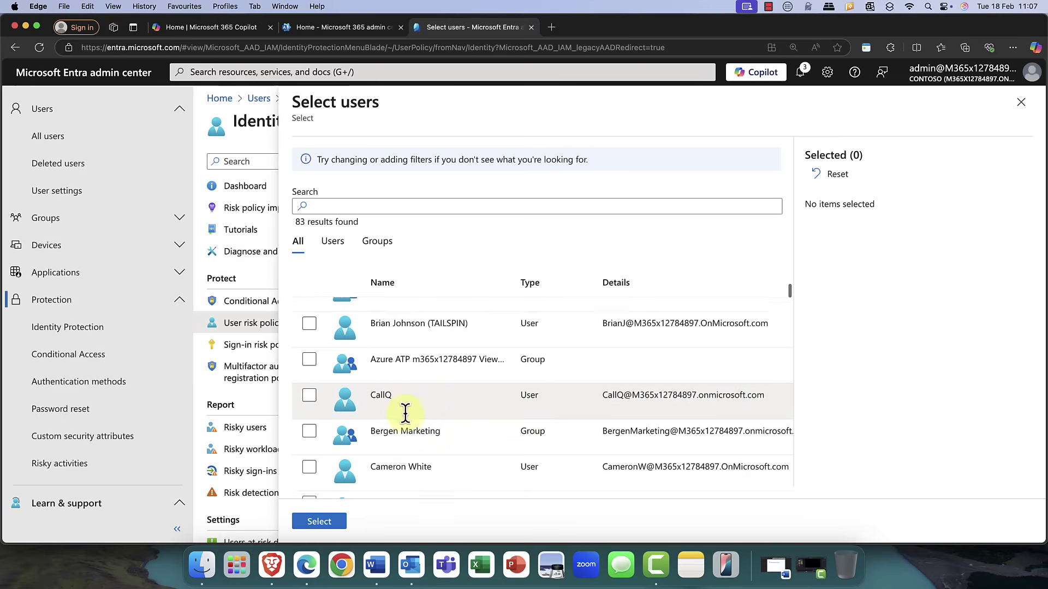
{"action": "scroll", "coordinate": [406, 413], "scroll_direction": "down", "scroll_amount": 10}
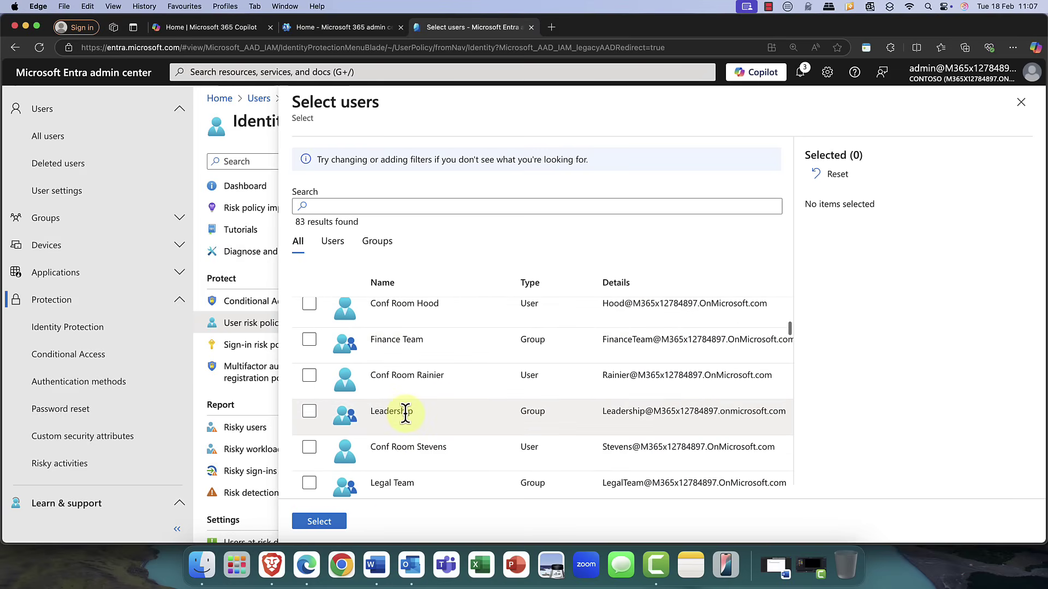
{"action": "scroll", "coordinate": [405, 413], "scroll_direction": "up", "scroll_amount": 5}
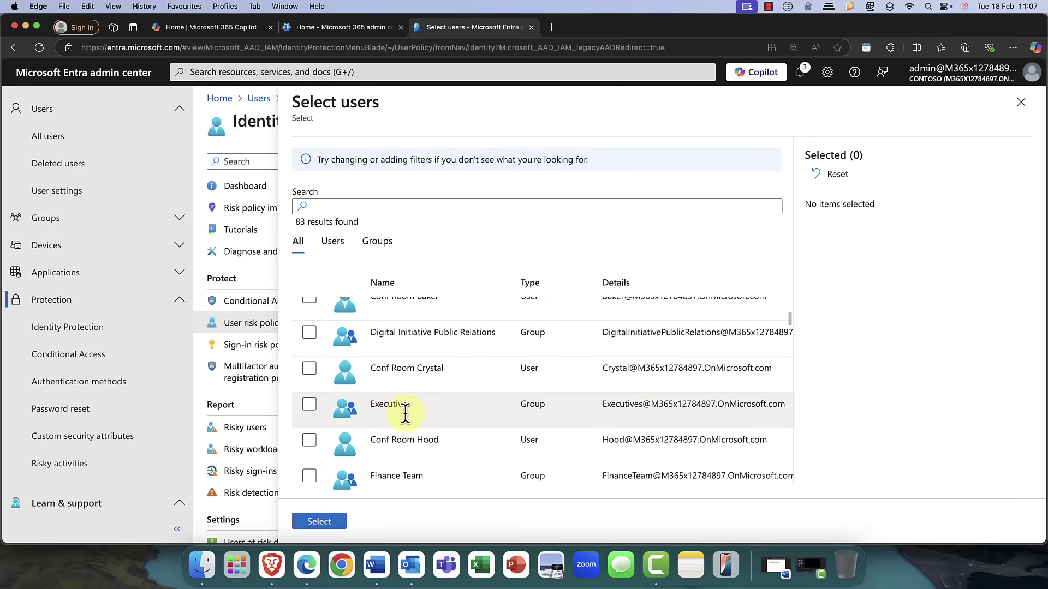
{"action": "scroll", "coordinate": [405, 413], "scroll_direction": "down", "scroll_amount": 10}
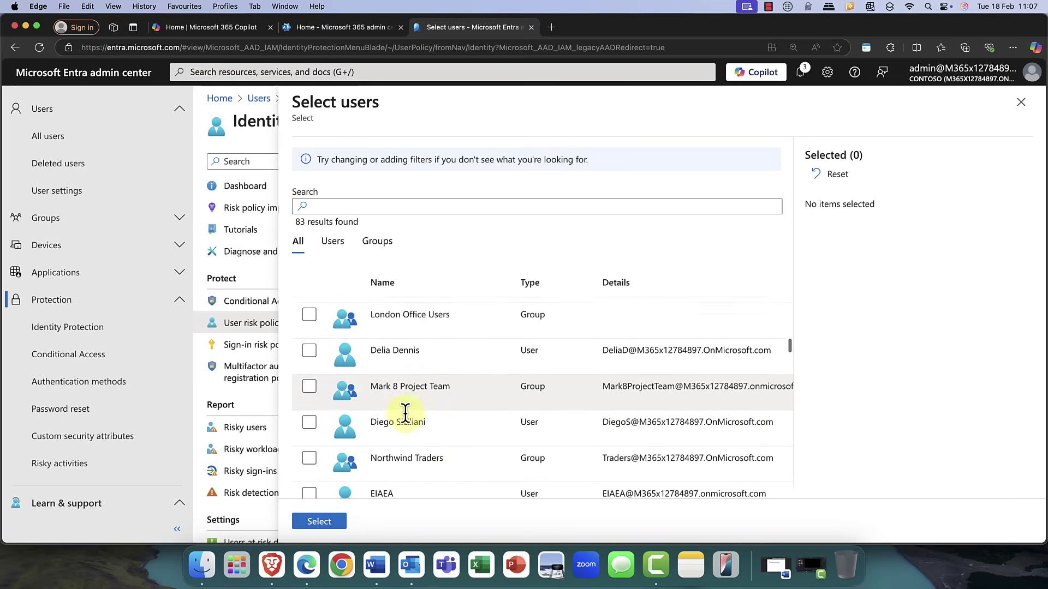
{"action": "scroll", "coordinate": [405, 413], "scroll_direction": "down", "scroll_amount": 5}
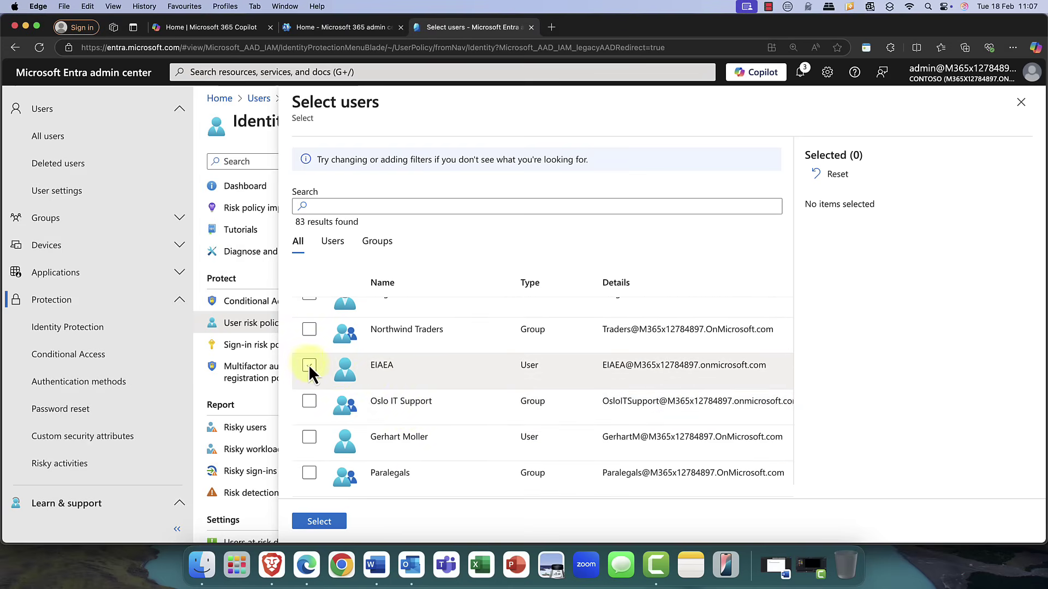
{"action": "left_click", "coordinate": [309, 365]}
{"action": "left_click", "coordinate": [330, 523]}
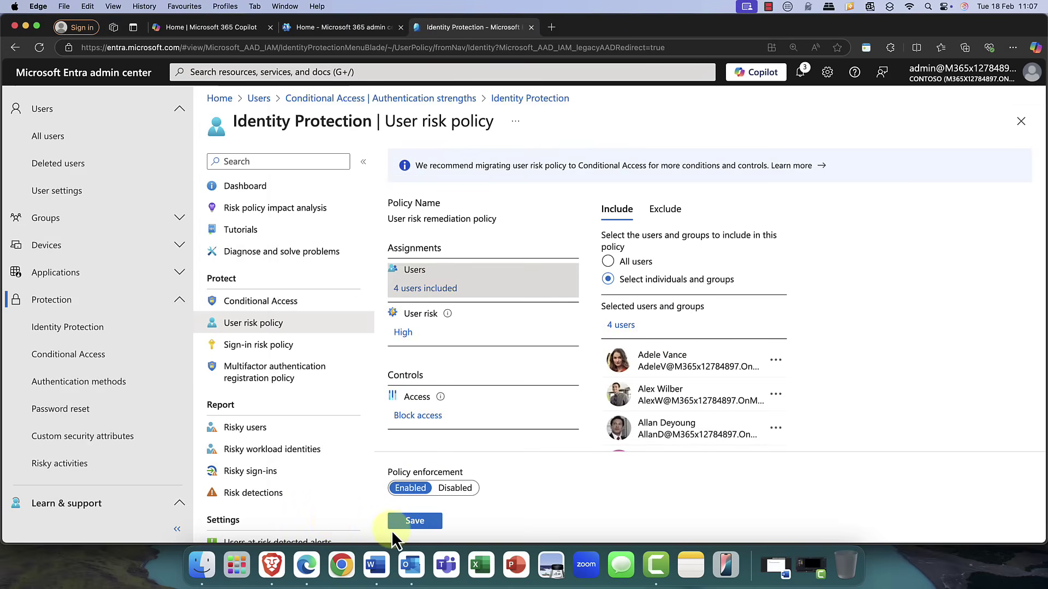
{"action": "left_click", "coordinate": [415, 523]}
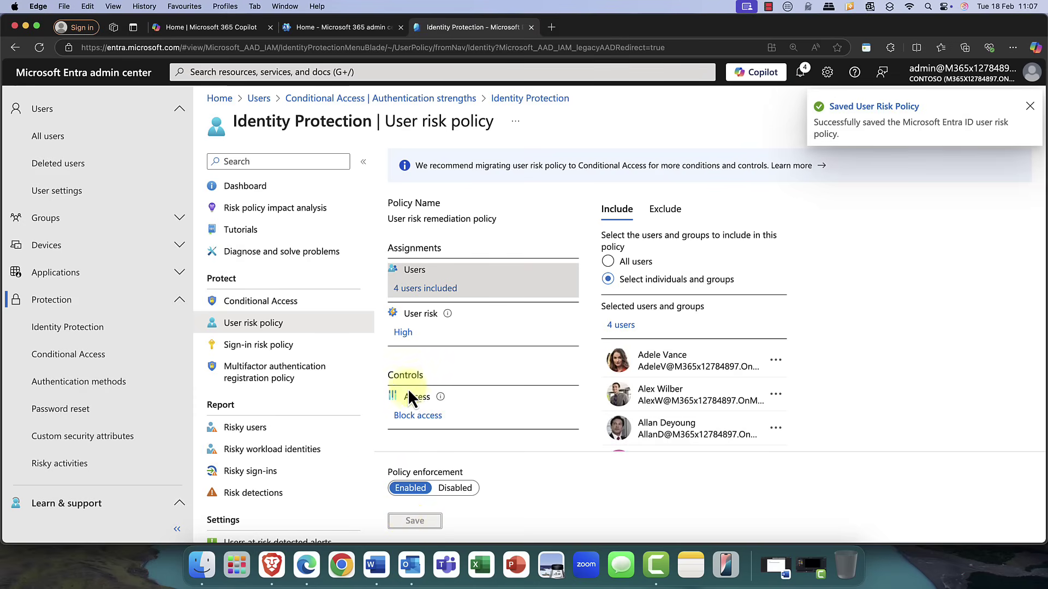
Include the break-glass account (EIAEA) in the Sign-in risk policy's users and save it
{"action": "left_click", "coordinate": [274, 349]}
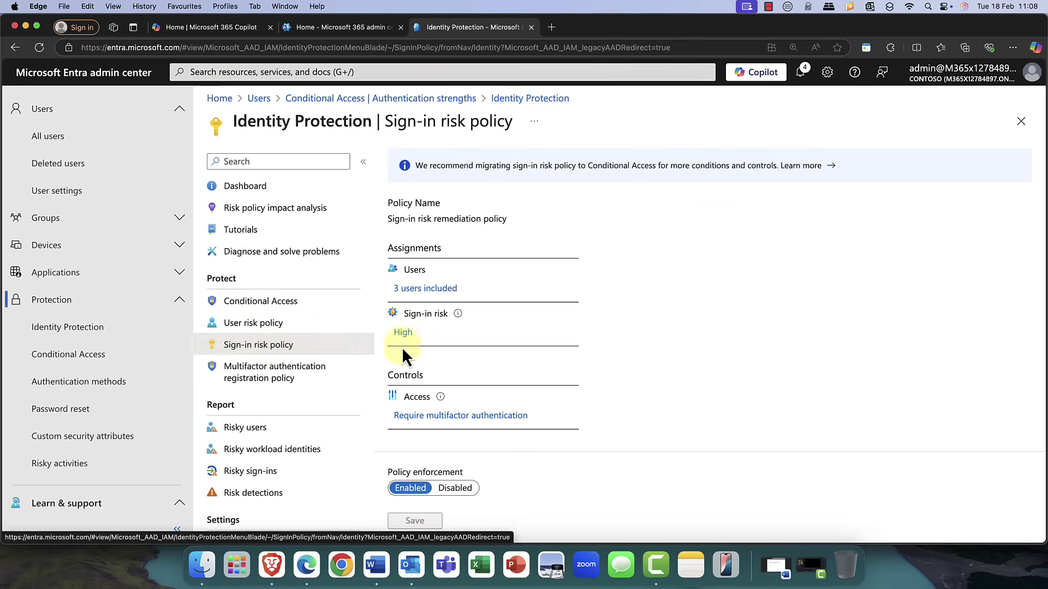
{"action": "left_click", "coordinate": [435, 290]}
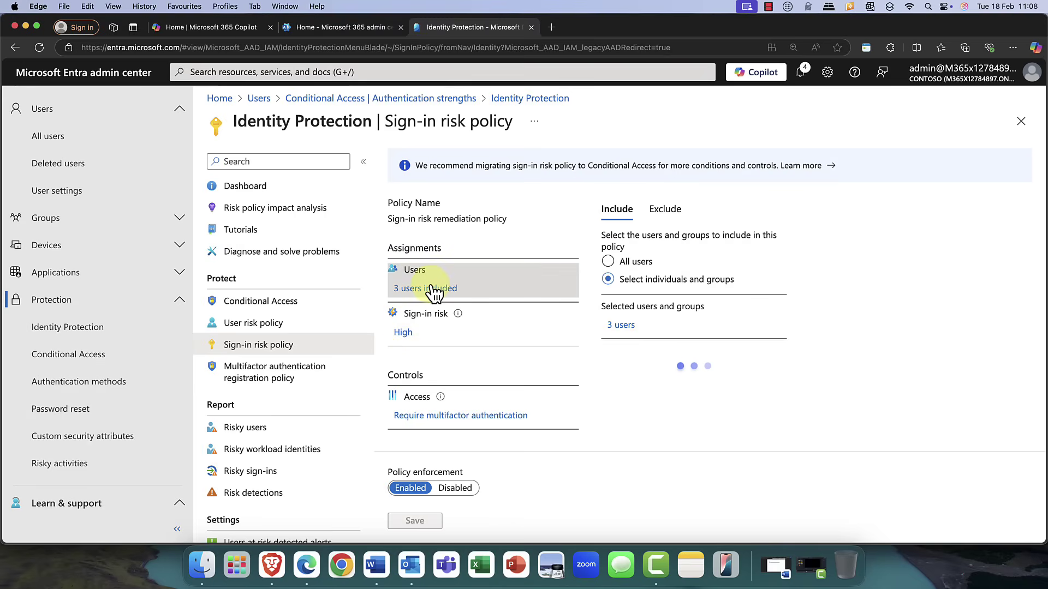
{"action": "left_click", "coordinate": [626, 328]}
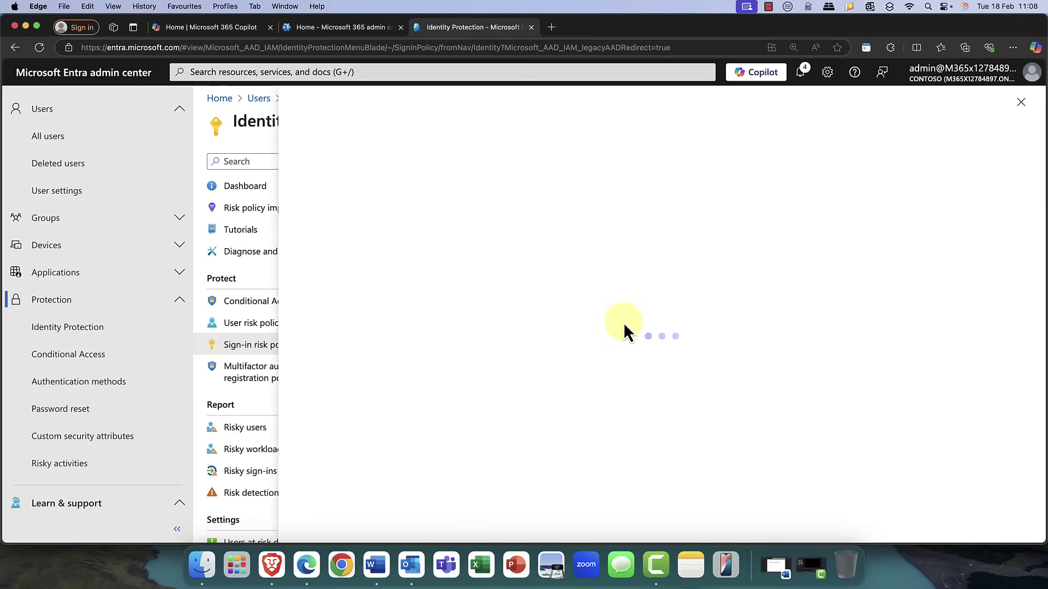
{"action": "scroll", "coordinate": [355, 414], "scroll_direction": "down", "scroll_amount": 10}
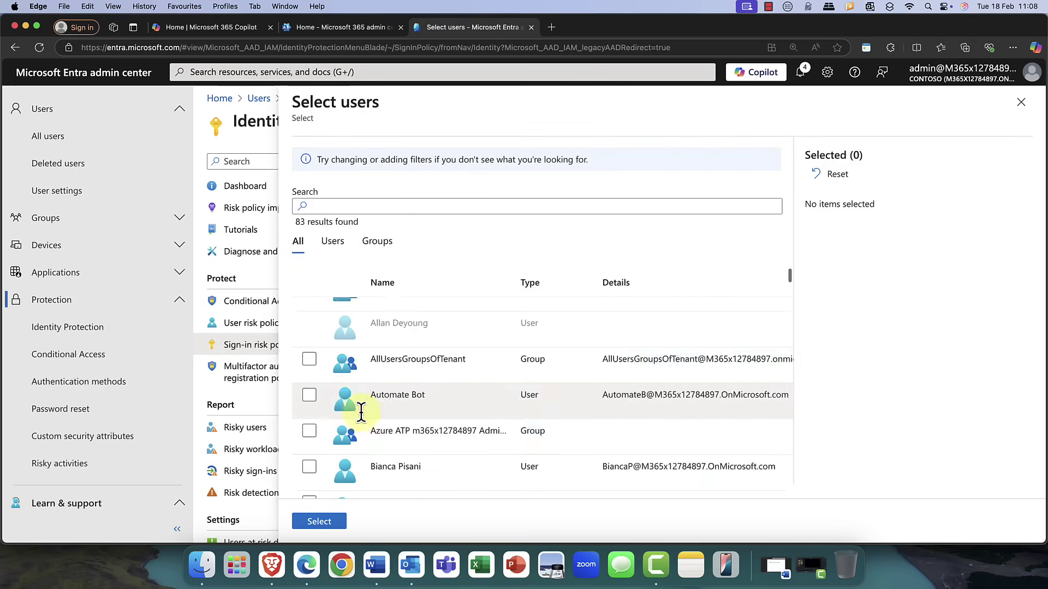
{"action": "scroll", "coordinate": [364, 413], "scroll_direction": "down", "scroll_amount": 3}
{"action": "scroll", "coordinate": [364, 413], "scroll_direction": "up", "scroll_amount": 3}
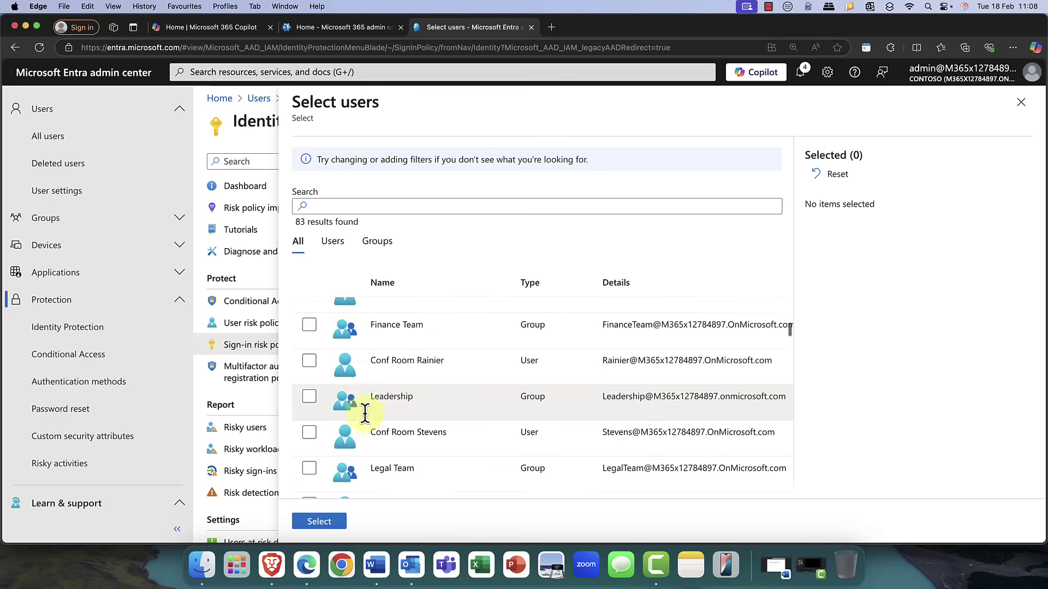
{"action": "scroll", "coordinate": [365, 413], "scroll_direction": "down", "scroll_amount": 10}
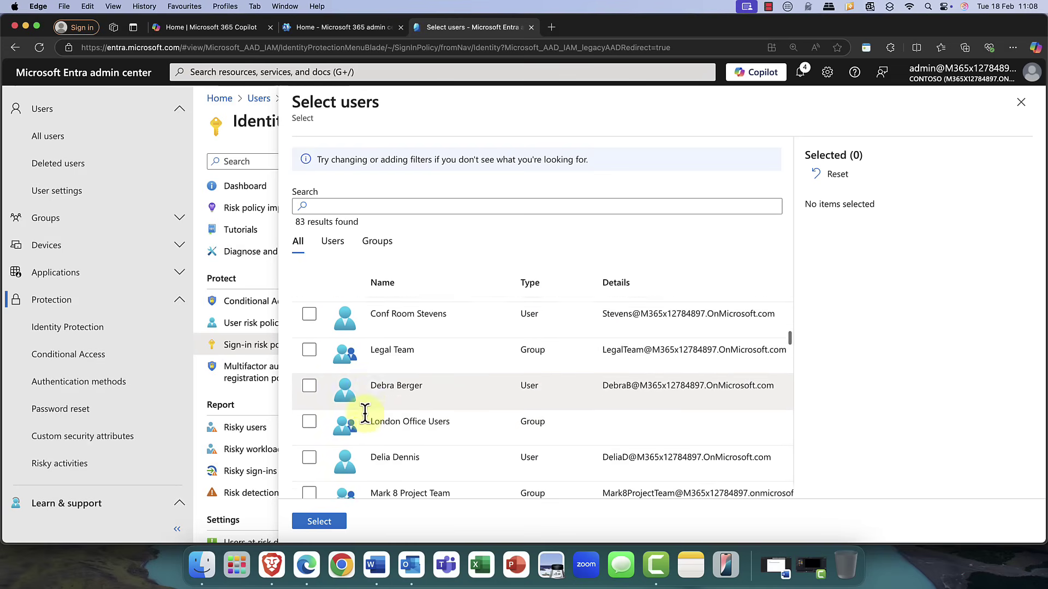
{"action": "scroll", "coordinate": [365, 413], "scroll_direction": "up", "scroll_amount": 2}
{"action": "left_click", "coordinate": [309, 363]}
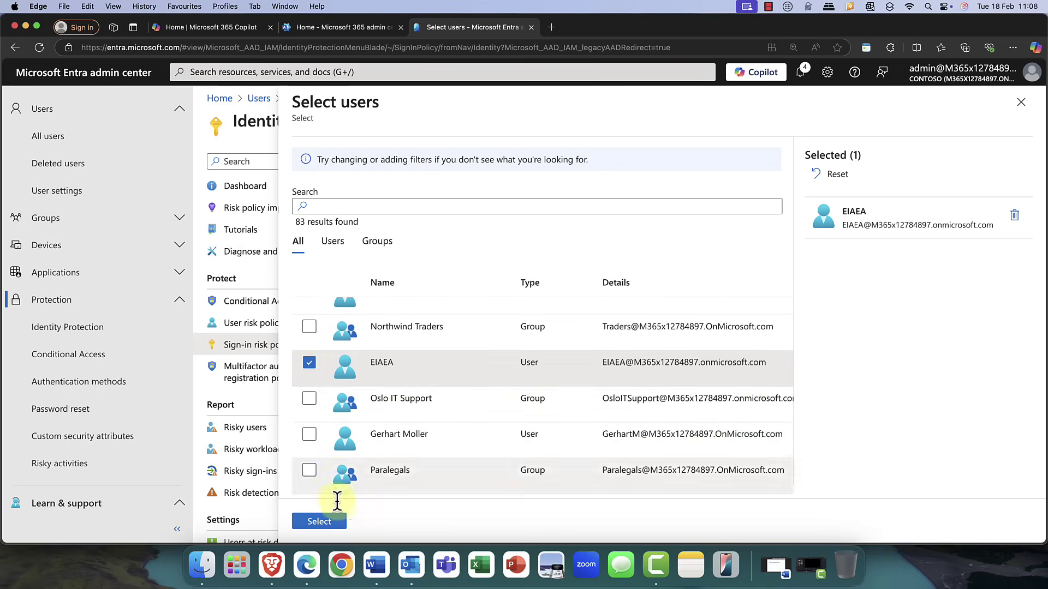
{"action": "left_click", "coordinate": [321, 522]}
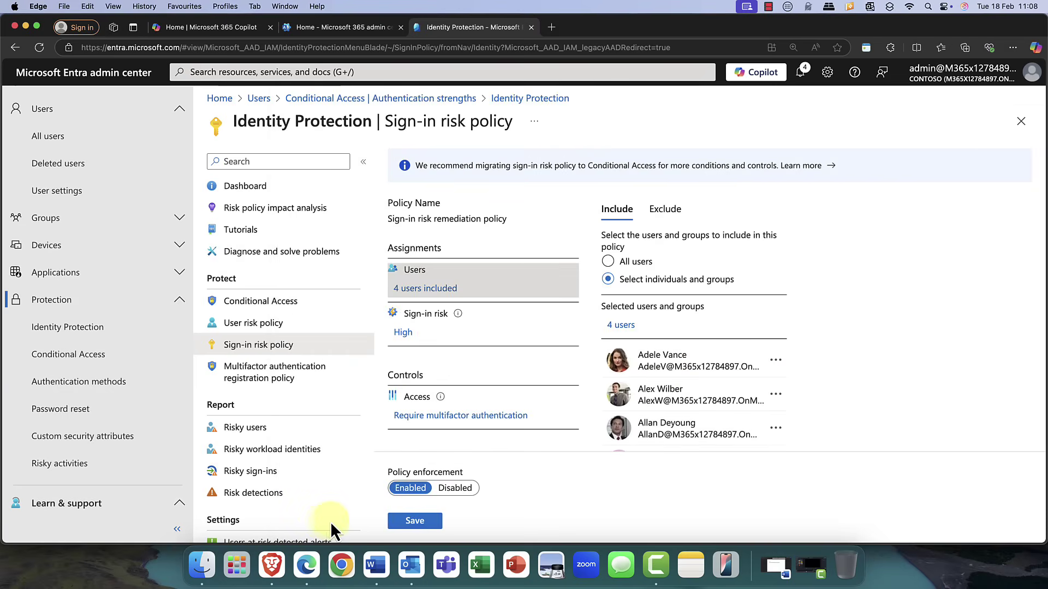
{"action": "left_click", "coordinate": [428, 522]}
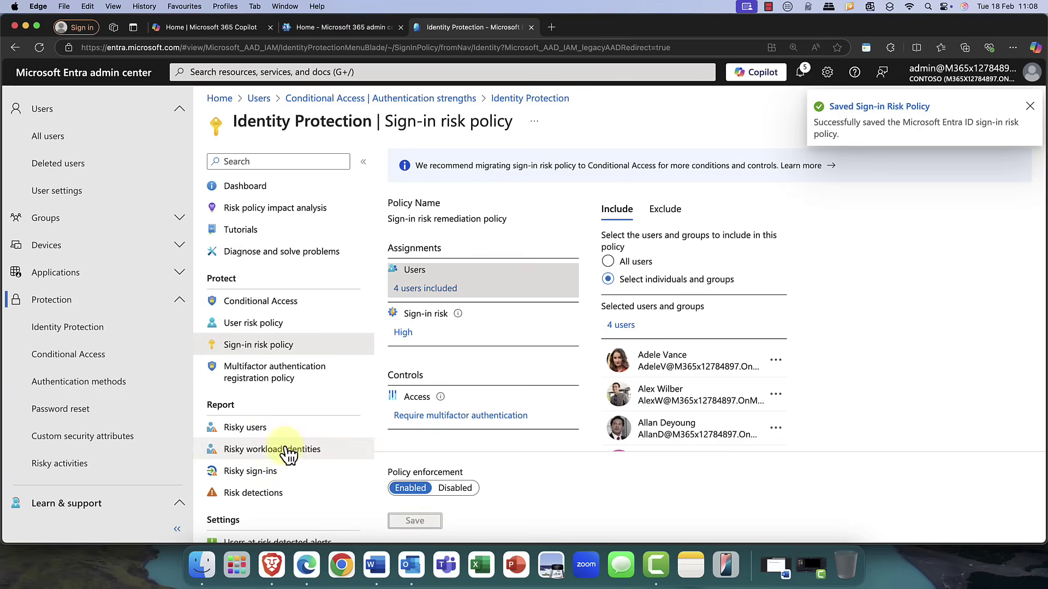
Check the Risky users and Risky sign-ins reports, then expand Monitoring & health in the navigation
{"action": "left_click", "coordinate": [243, 429]}
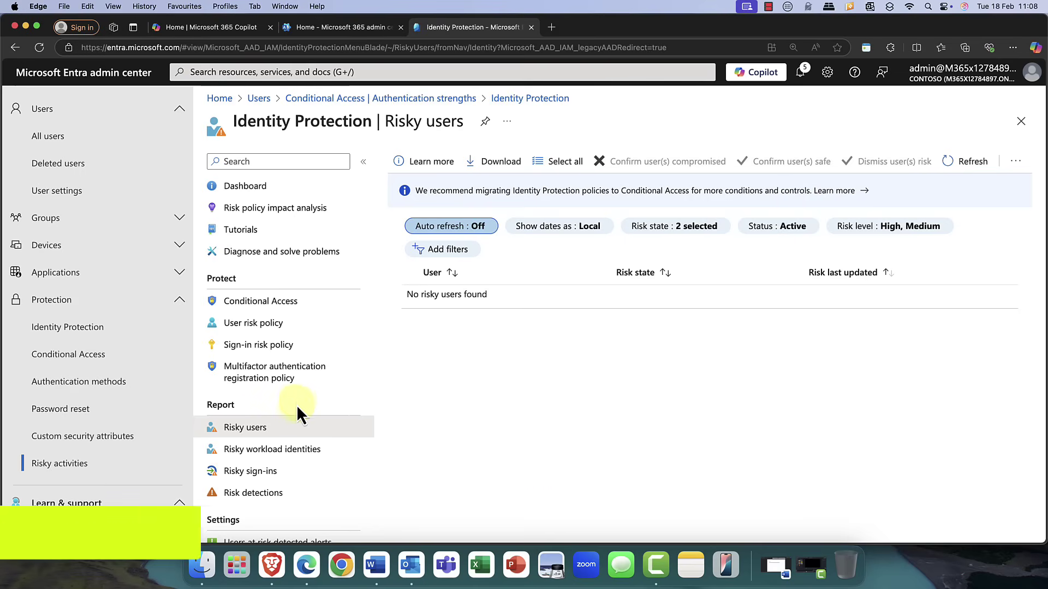
{"action": "left_click", "coordinate": [253, 473]}
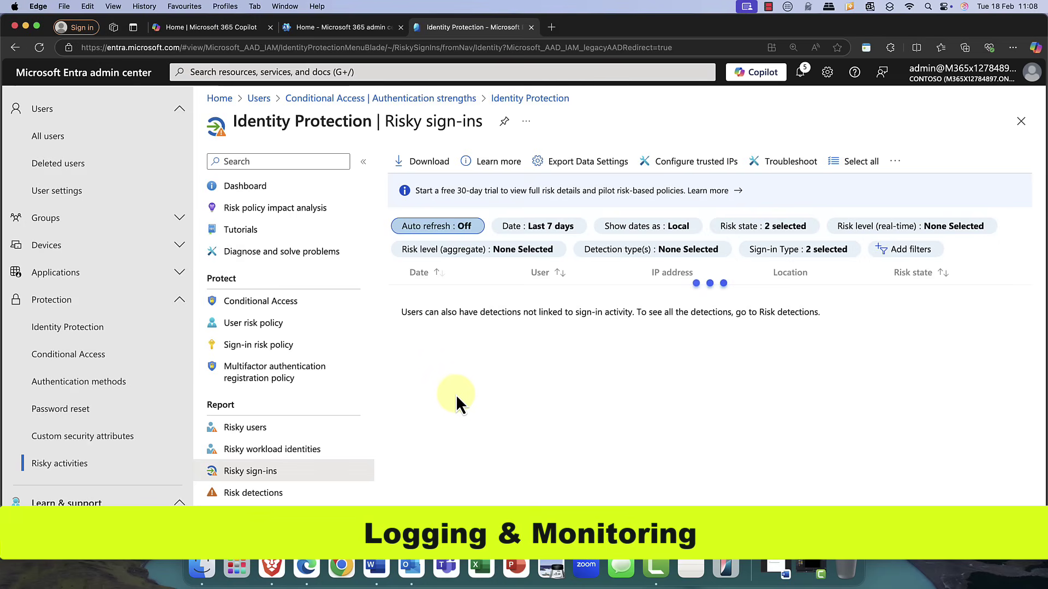
{"action": "left_click", "coordinate": [180, 303]}
{"action": "left_click", "coordinate": [60, 389]}
{"action": "scroll", "coordinate": [62, 388], "scroll_direction": "down", "scroll_amount": 5}
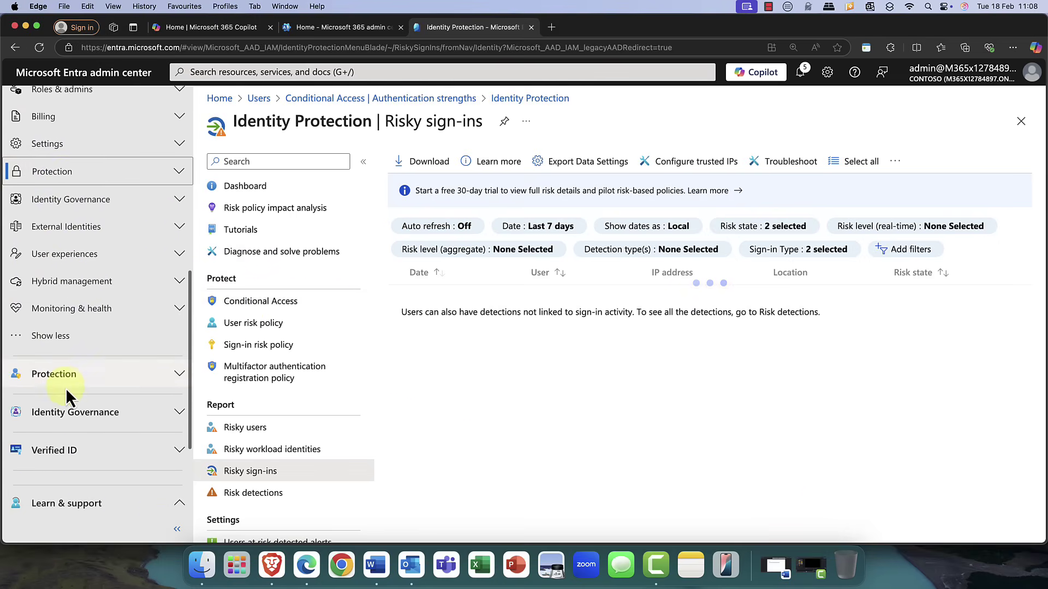
{"action": "left_click", "coordinate": [89, 321]}
Review the latest sign-in's Device info, Authentication Details, Conditional Access and Report-only tabs
{"action": "left_click", "coordinate": [59, 348]}
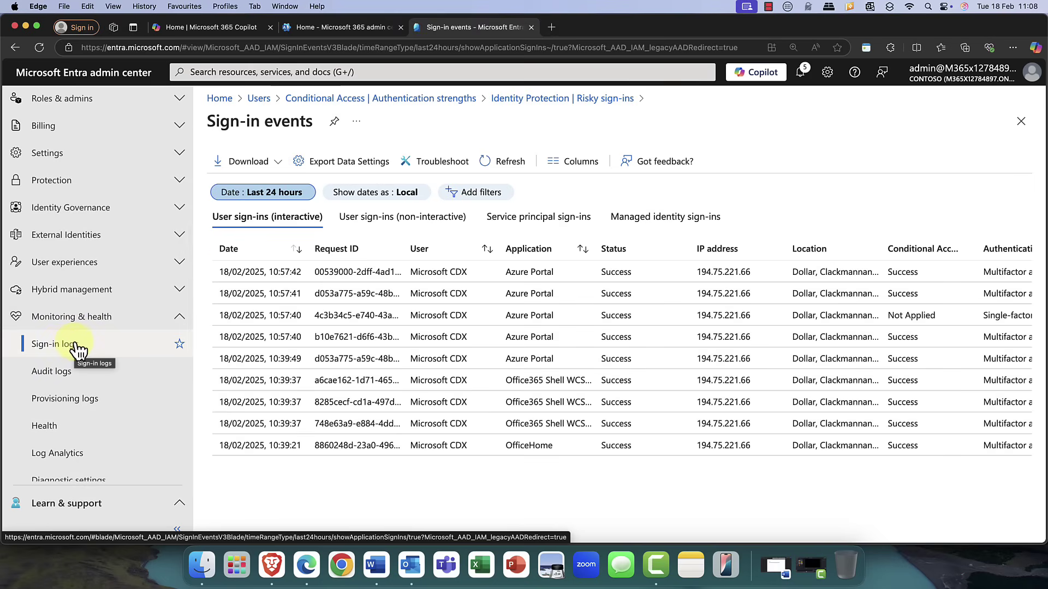
{"action": "left_click", "coordinate": [361, 274]}
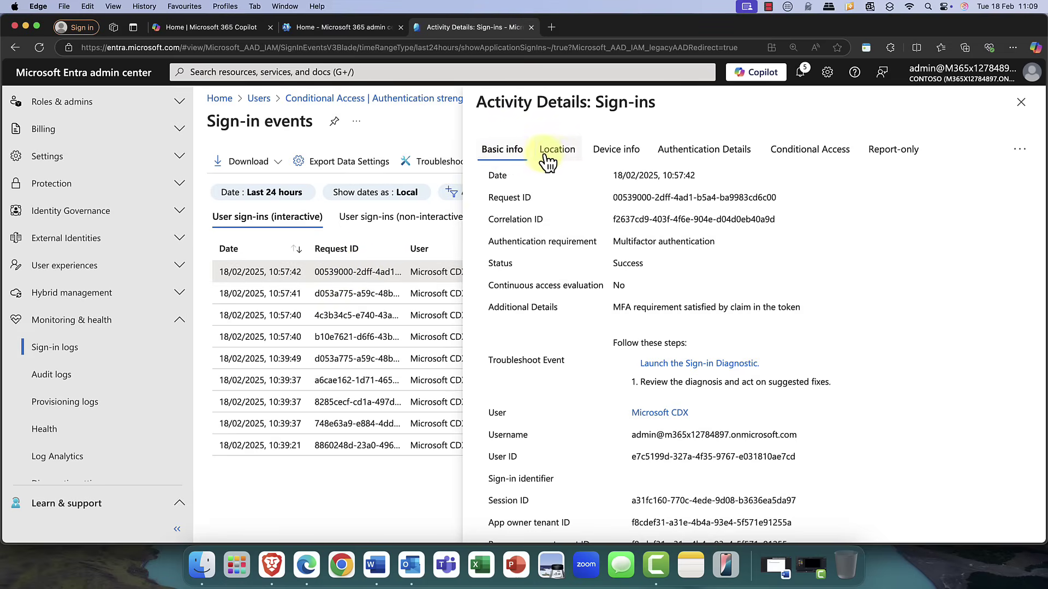
{"action": "left_click", "coordinate": [618, 159]}
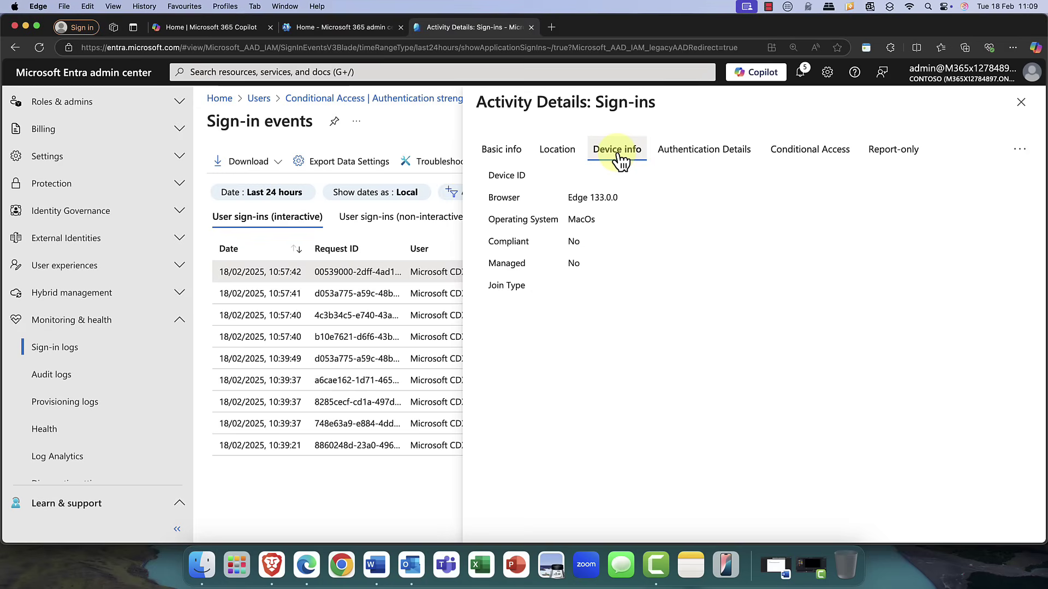
{"action": "left_click", "coordinate": [687, 159]}
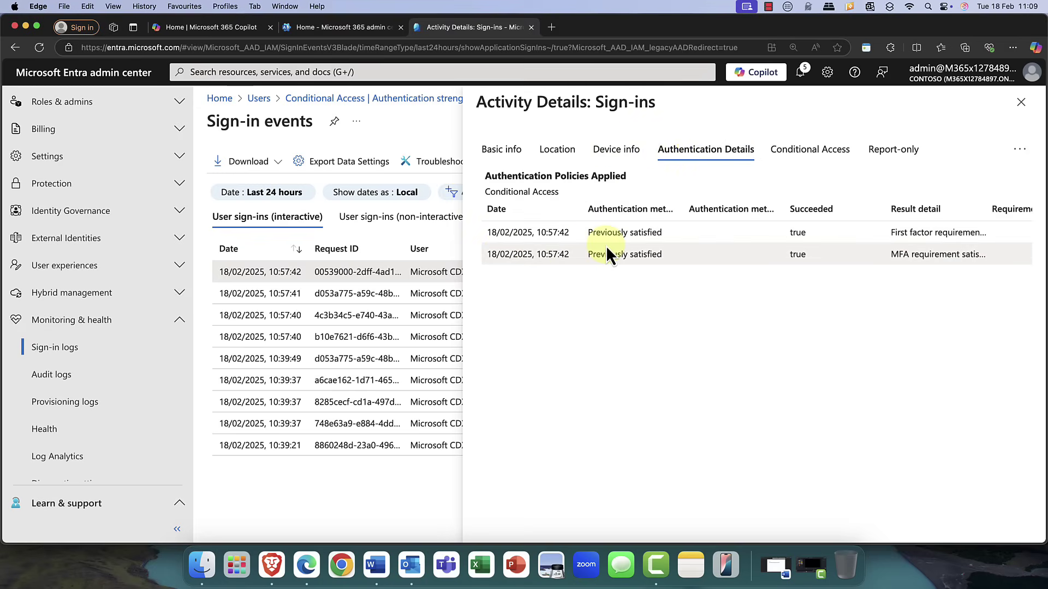
{"action": "left_click", "coordinate": [804, 155]}
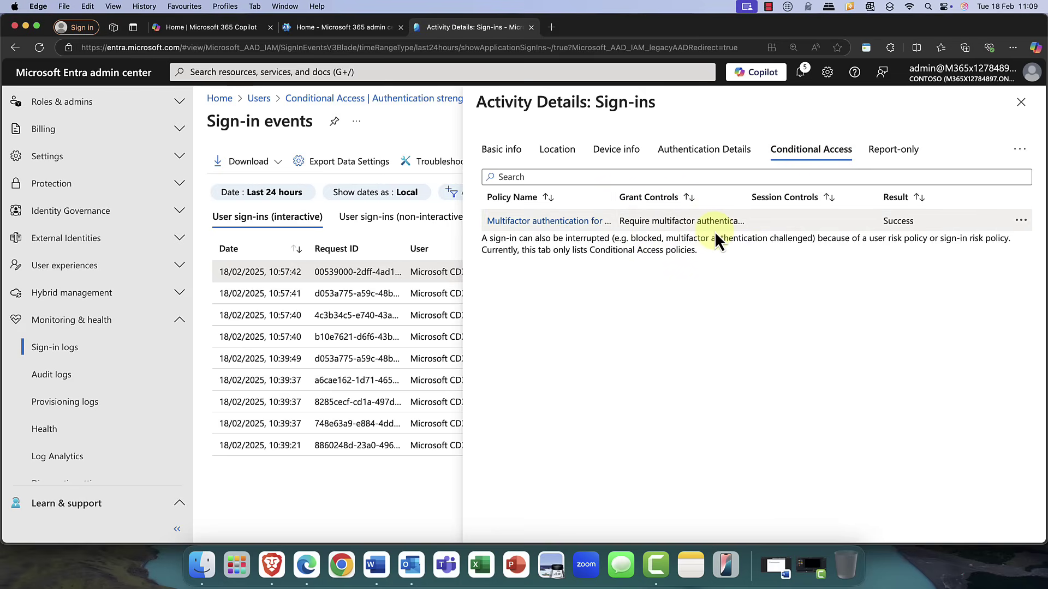
{"action": "left_click", "coordinate": [885, 157]}
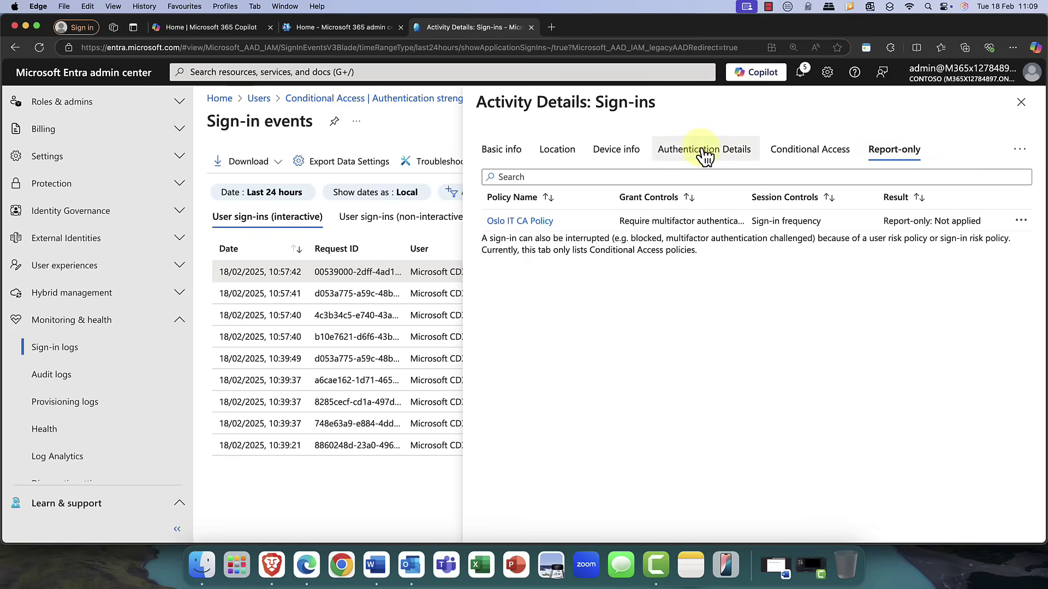
{"action": "left_click", "coordinate": [1020, 102]}
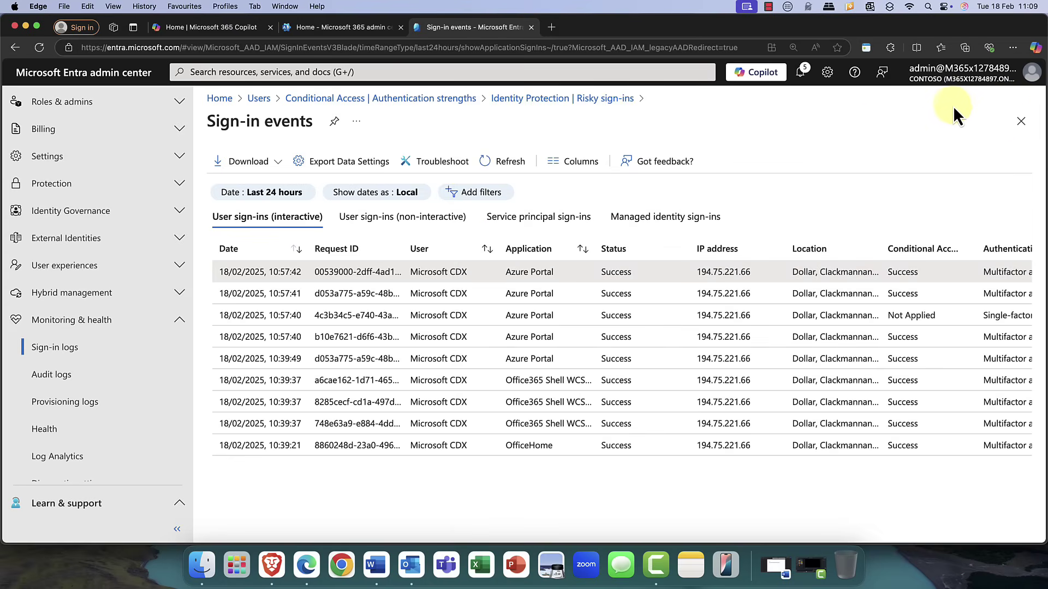
Open the audit logs and show details of the third-row Conditional Access policy update
{"action": "left_click", "coordinate": [68, 380]}
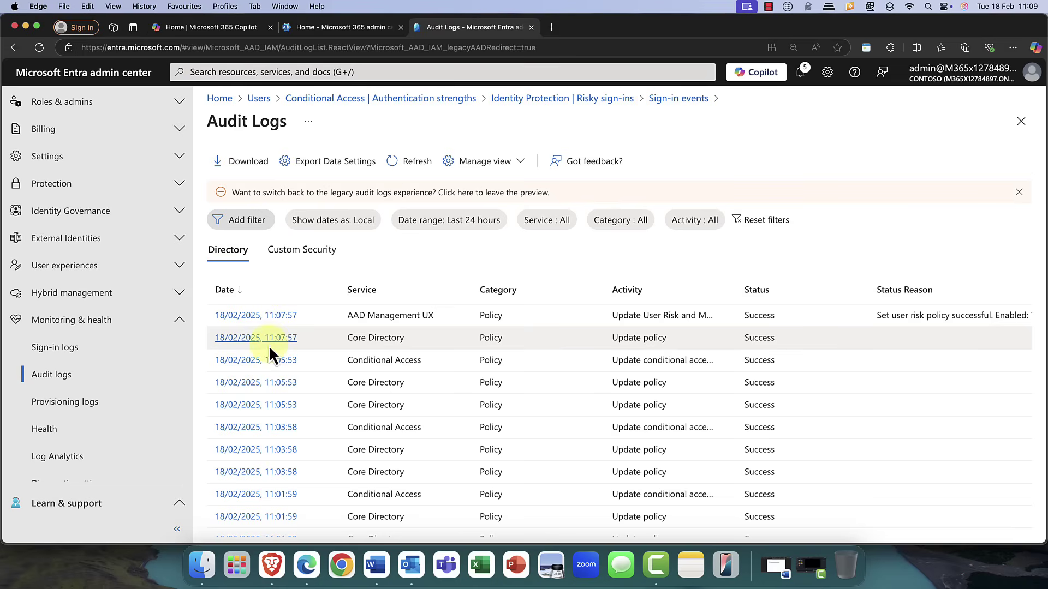
{"action": "left_click", "coordinate": [266, 361]}
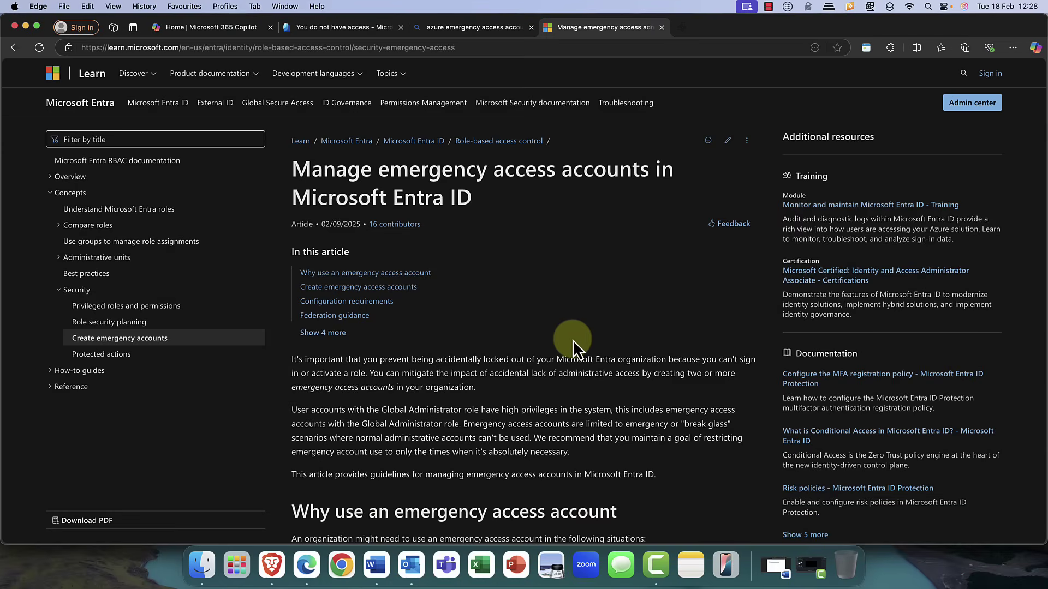
{"action": "scroll", "coordinate": [571, 339], "scroll_direction": "down", "scroll_amount": 15}
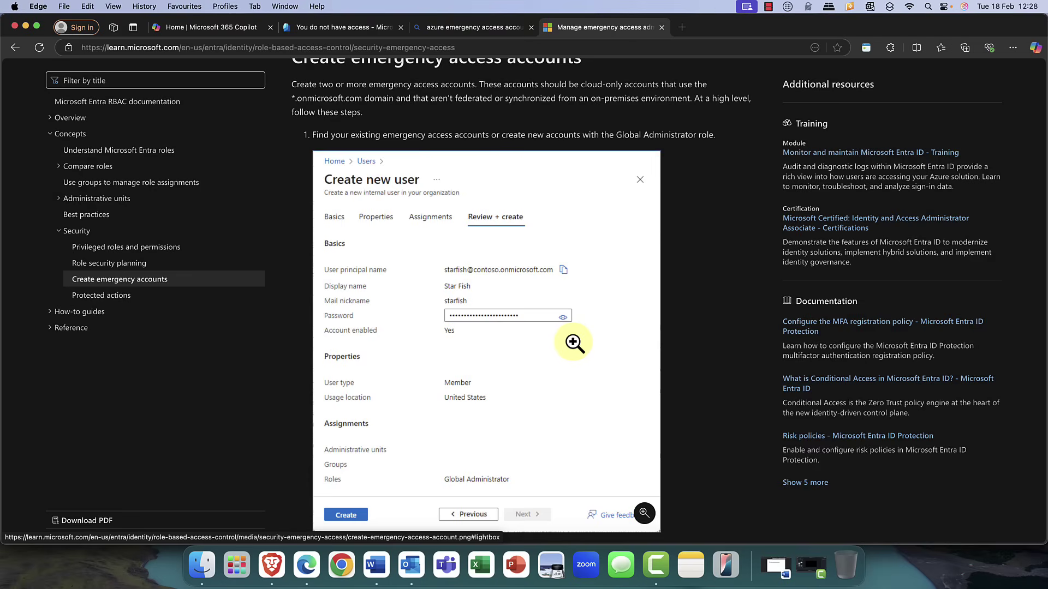
{"action": "scroll", "coordinate": [574, 343], "scroll_direction": "down", "scroll_amount": 1}
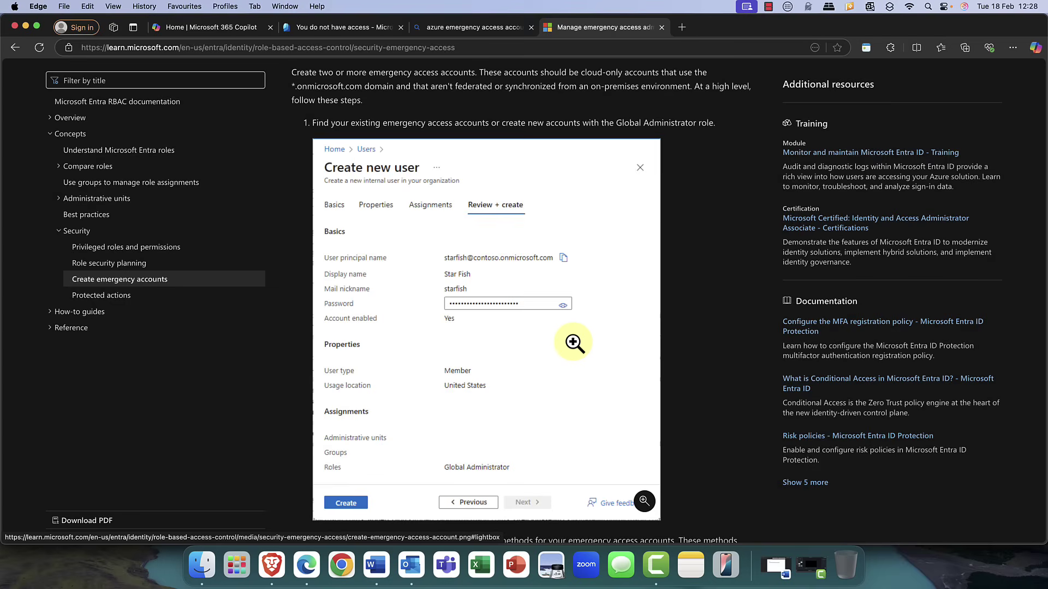
{"action": "scroll", "coordinate": [573, 342], "scroll_direction": "down", "scroll_amount": 10}
{"action": "scroll", "coordinate": [573, 343], "scroll_direction": "down", "scroll_amount": 5}
{"action": "scroll", "coordinate": [573, 343], "scroll_direction": "down", "scroll_amount": 8}
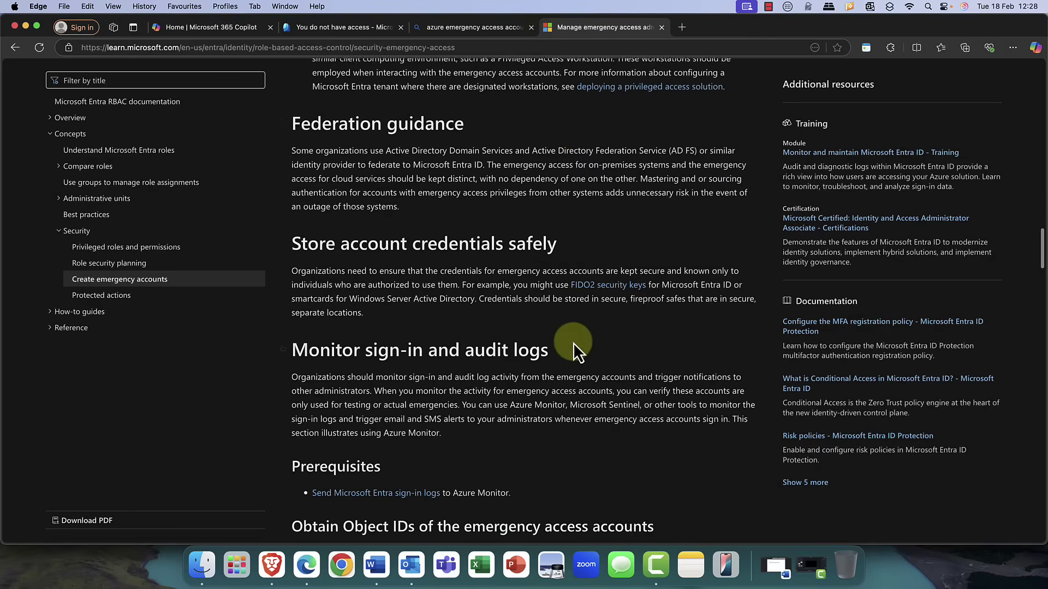
{"action": "scroll", "coordinate": [573, 343], "scroll_direction": "up", "scroll_amount": 15}
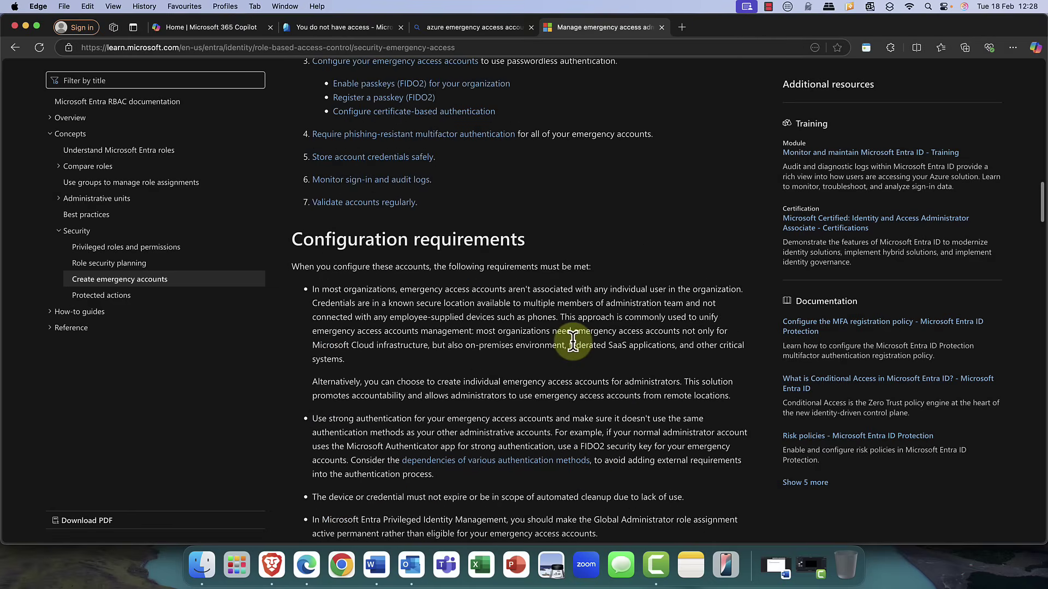
{"action": "scroll", "coordinate": [573, 343], "scroll_direction": "down", "scroll_amount": 15}
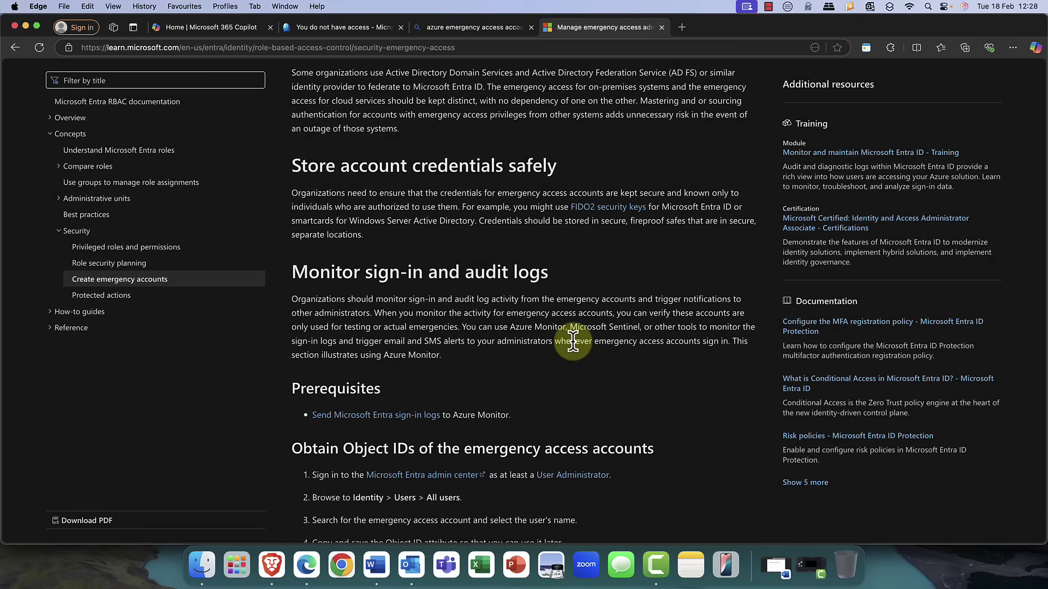
{"action": "scroll", "coordinate": [572, 342], "scroll_direction": "down", "scroll_amount": 5}
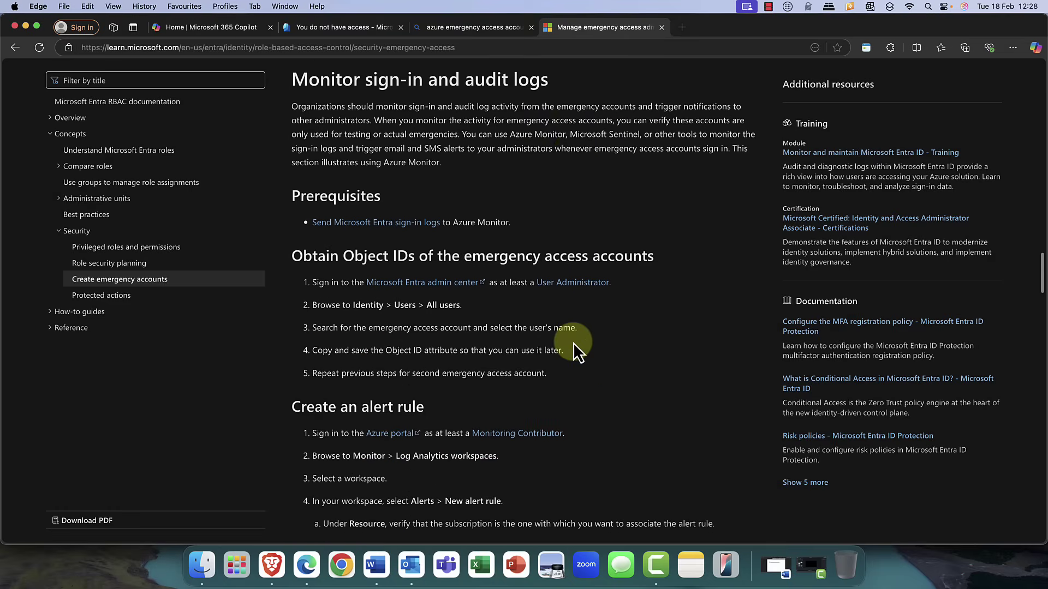
{"action": "scroll", "coordinate": [572, 343], "scroll_direction": "down", "scroll_amount": 2}
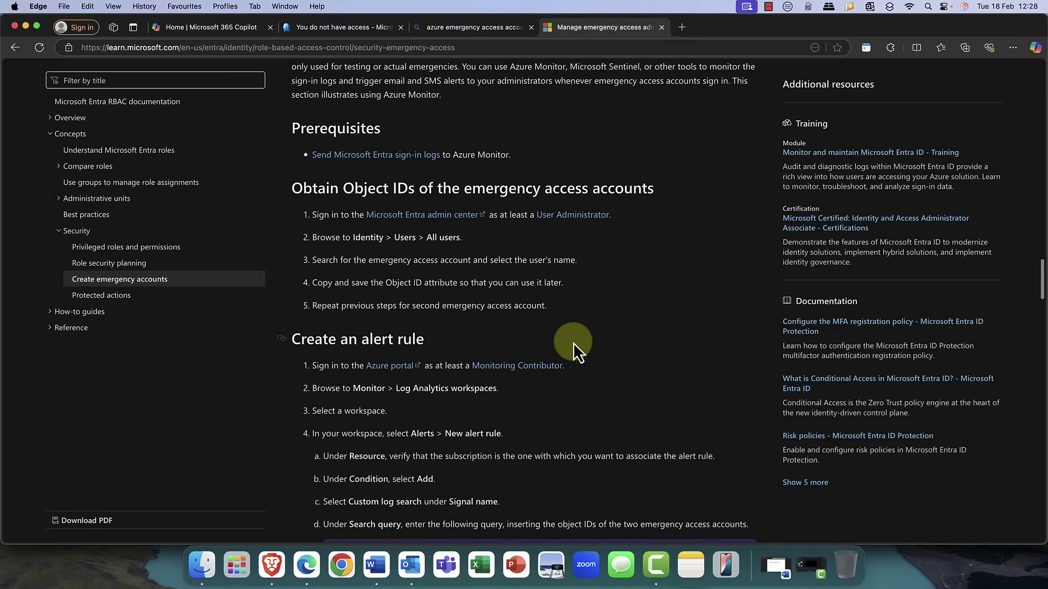
{"action": "scroll", "coordinate": [573, 343], "scroll_direction": "down", "scroll_amount": 5}
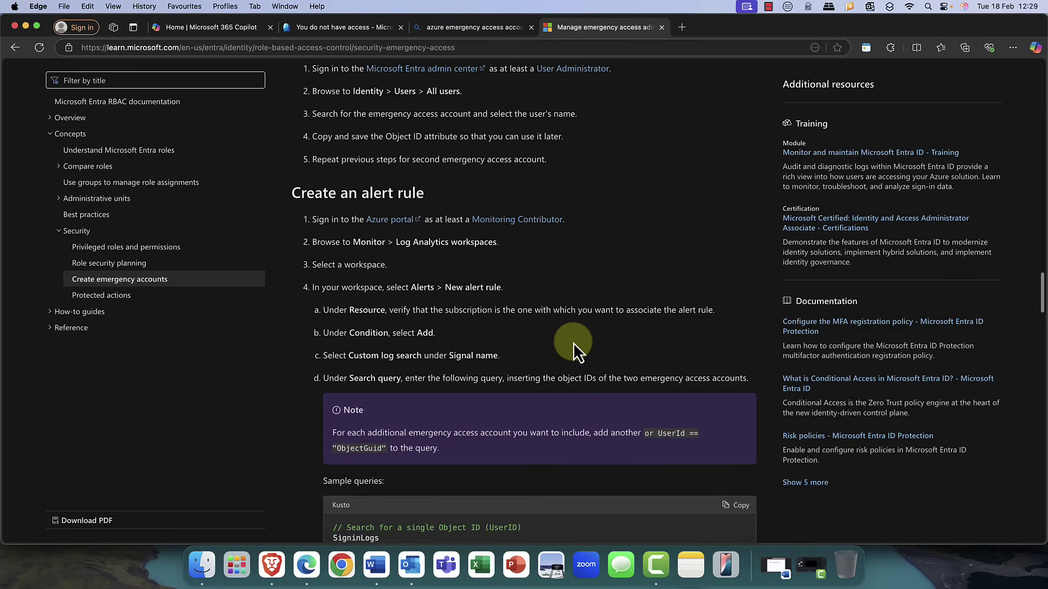
{"action": "scroll", "coordinate": [573, 343], "scroll_direction": "down", "scroll_amount": 10}
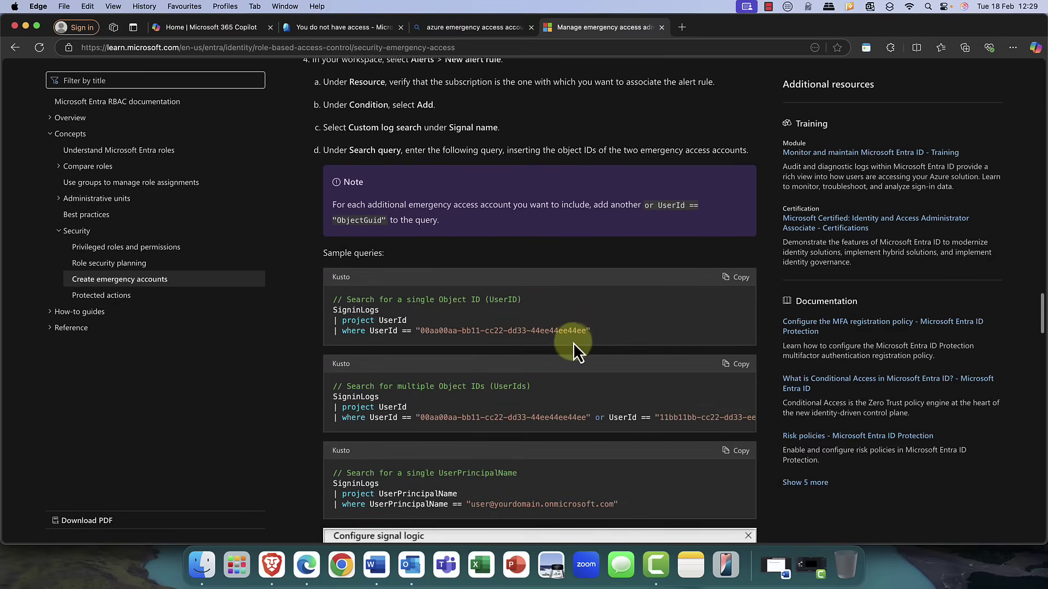
{"action": "scroll", "coordinate": [573, 343], "scroll_direction": "down", "scroll_amount": 6}
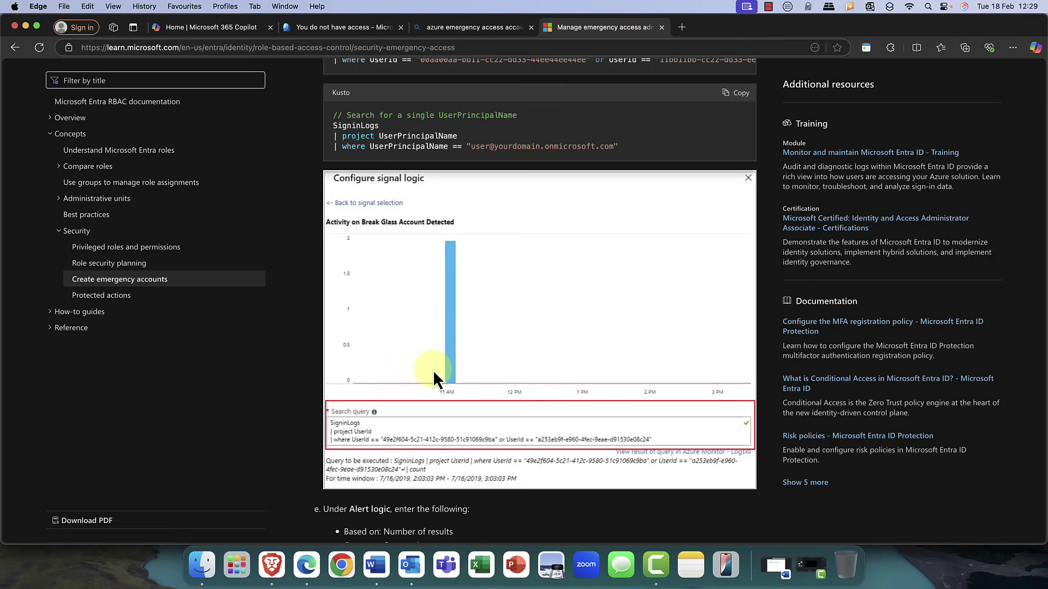
{"action": "scroll", "coordinate": [433, 370], "scroll_direction": "down", "scroll_amount": 15}
{"action": "scroll", "coordinate": [433, 370], "scroll_direction": "up", "scroll_amount": 3}
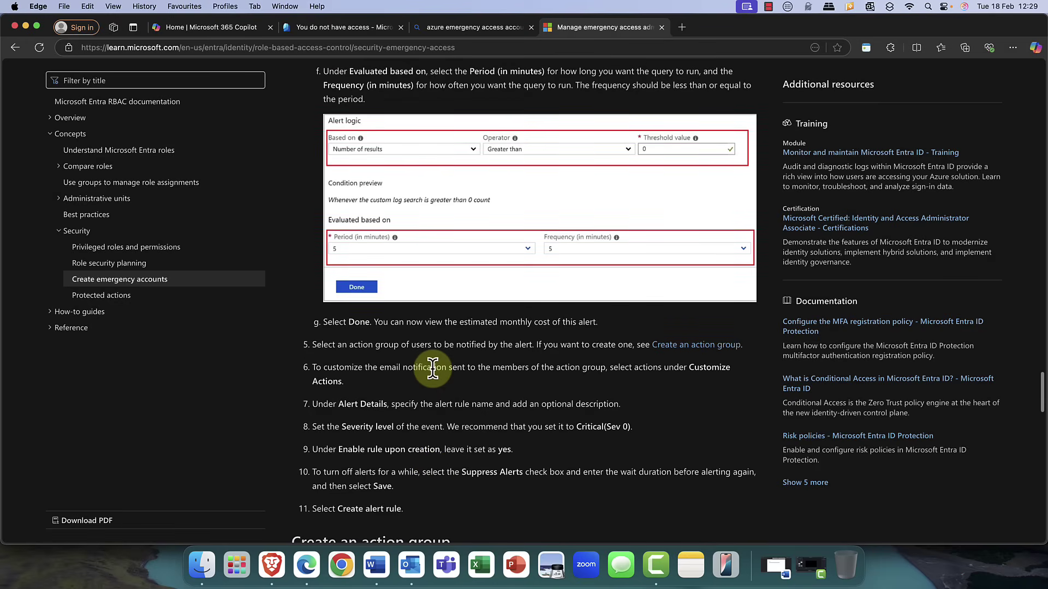
{"action": "scroll", "coordinate": [433, 370], "scroll_direction": "up", "scroll_amount": 20}
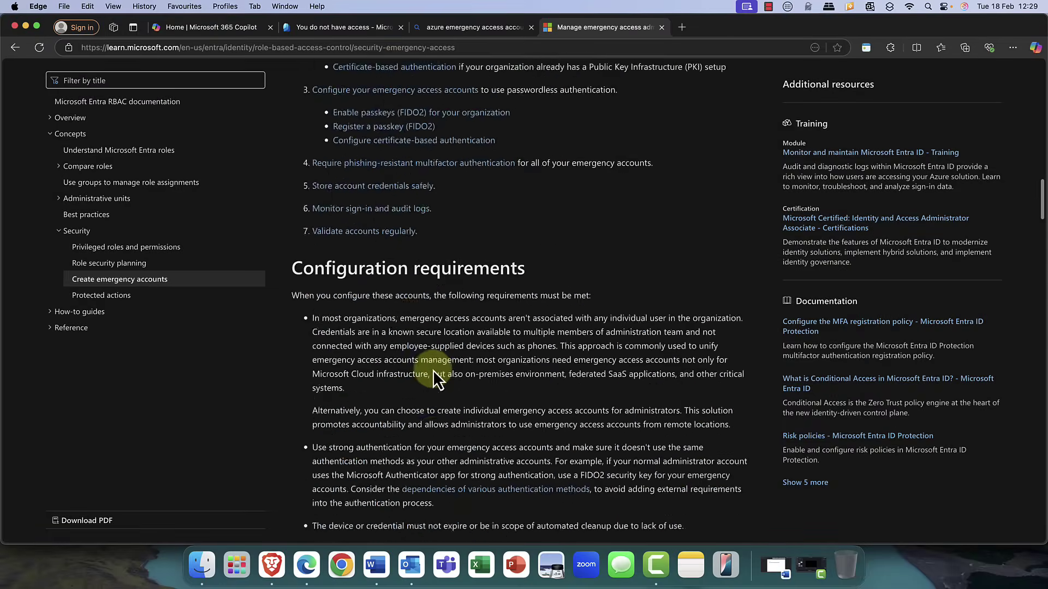
{"action": "scroll", "coordinate": [433, 369], "scroll_direction": "up", "scroll_amount": 10}
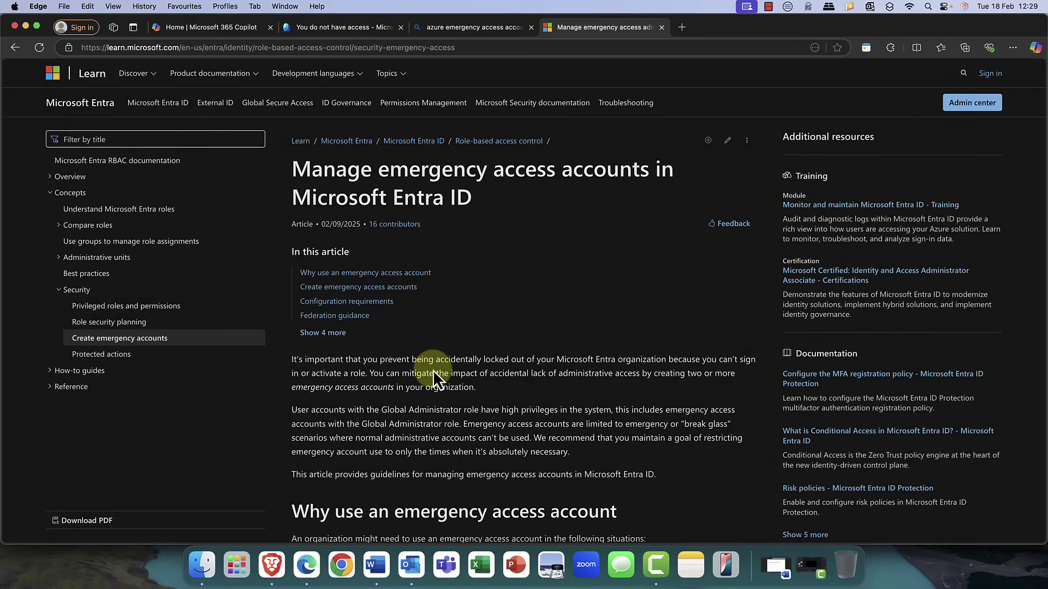